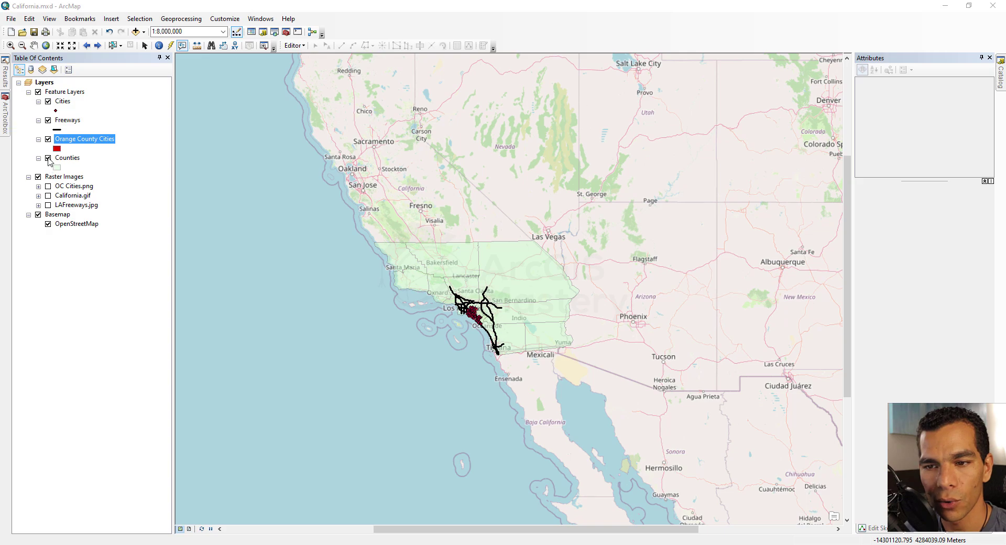
# - Hide the Counties, Freeways and Cities layers in the Table of Contents
pyautogui.click(48, 158)
pyautogui.click(48, 139)
pyautogui.click(48, 120)
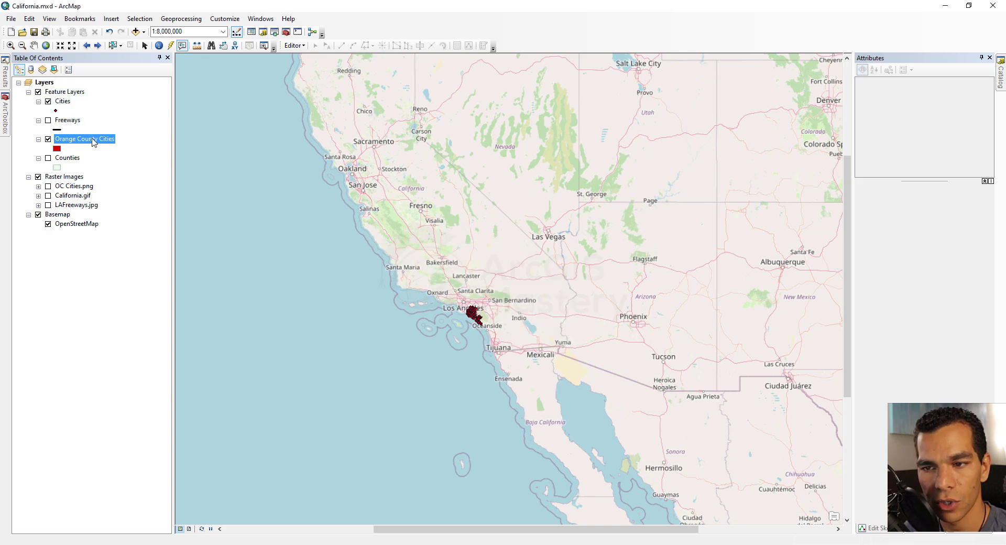
pyautogui.click(49, 102)
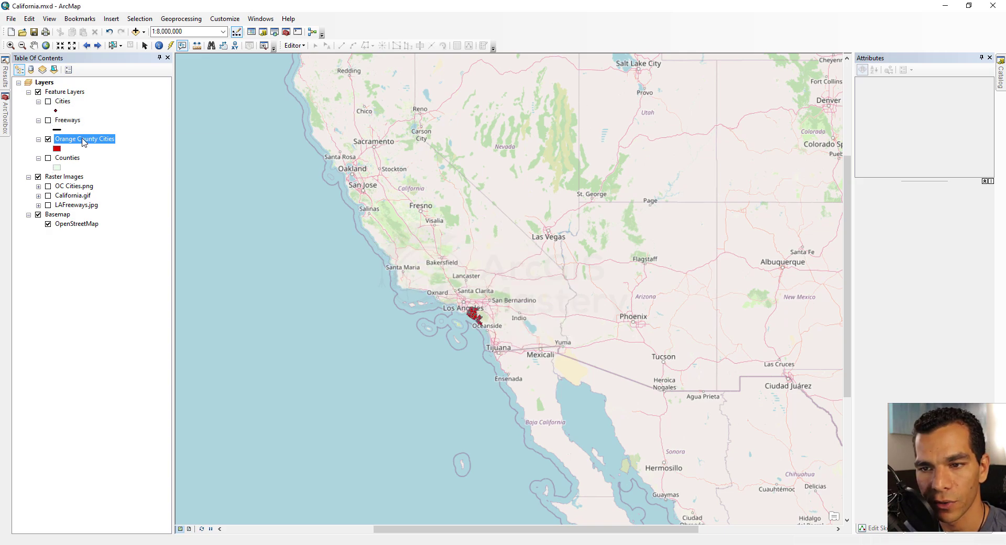
# - Zoom the map to the Orange County Cities layer
pyautogui.rightClick(83, 140)
pyautogui.click(132, 196)
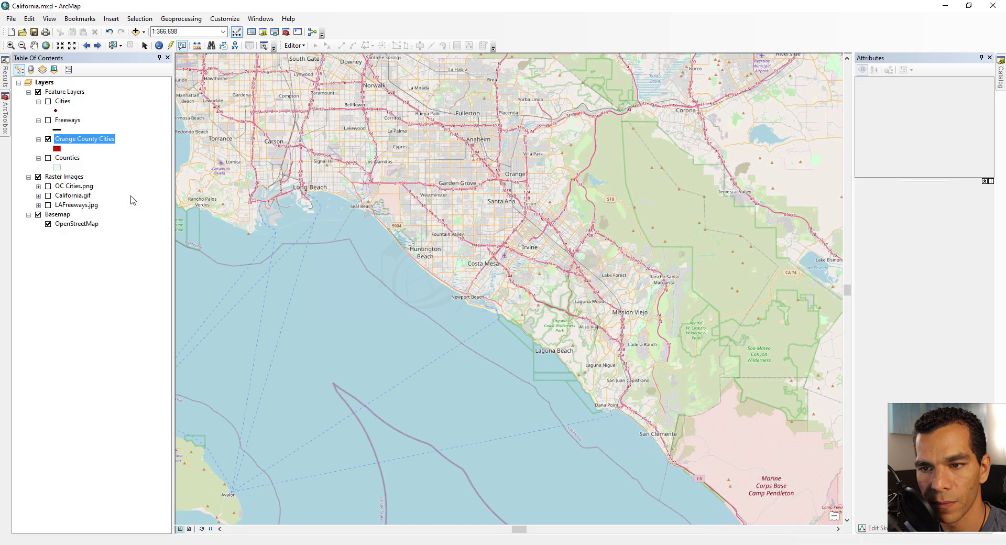
pyautogui.rightClick(86, 139)
# - Open the Orange County Cities attribute table, narrowed and shifted left to show the map
pyautogui.click(156, 175)
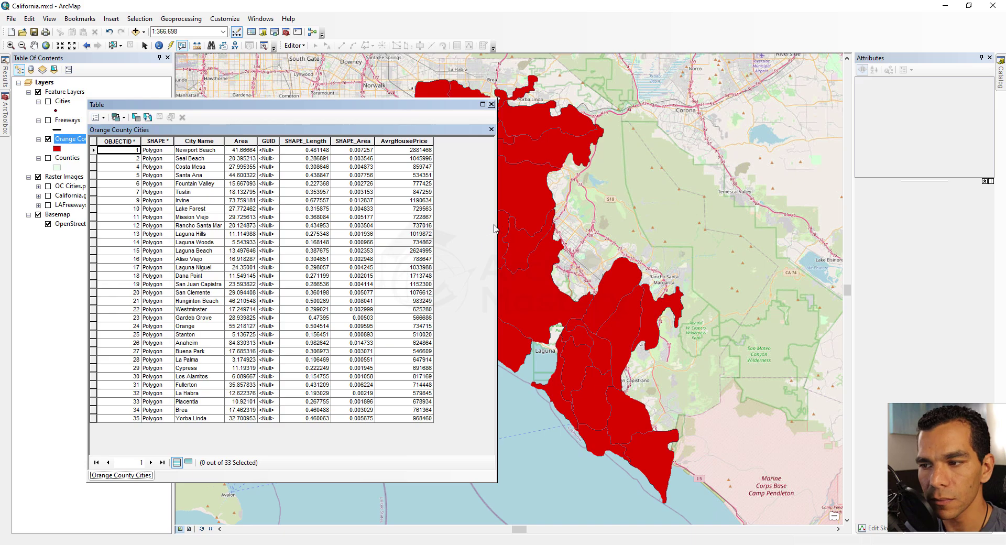
pyautogui.moveTo(497, 228); pyautogui.dragTo(455, 220)
pyautogui.moveTo(371, 109); pyautogui.dragTo(324, 108)
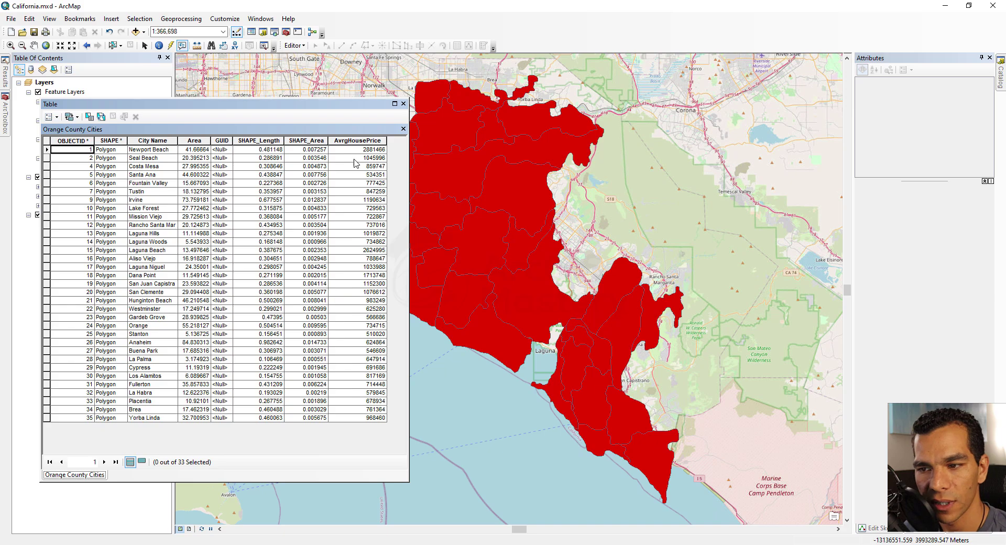
# - Try row selections (Newport Beach, Costa Mesa, Santa Ana, a row run), then clear them
pyautogui.click(116, 140)
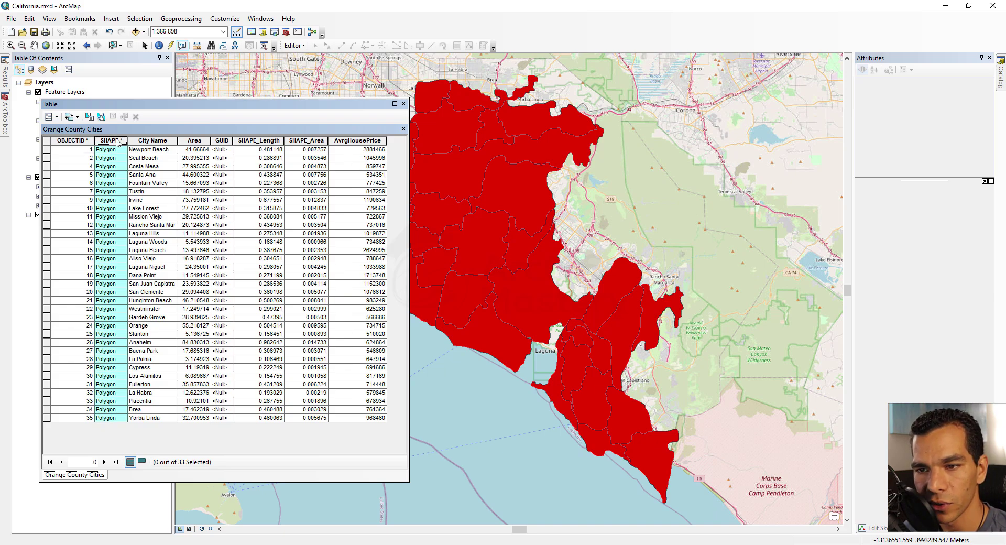
pyautogui.click(47, 150)
pyautogui.click(47, 167)
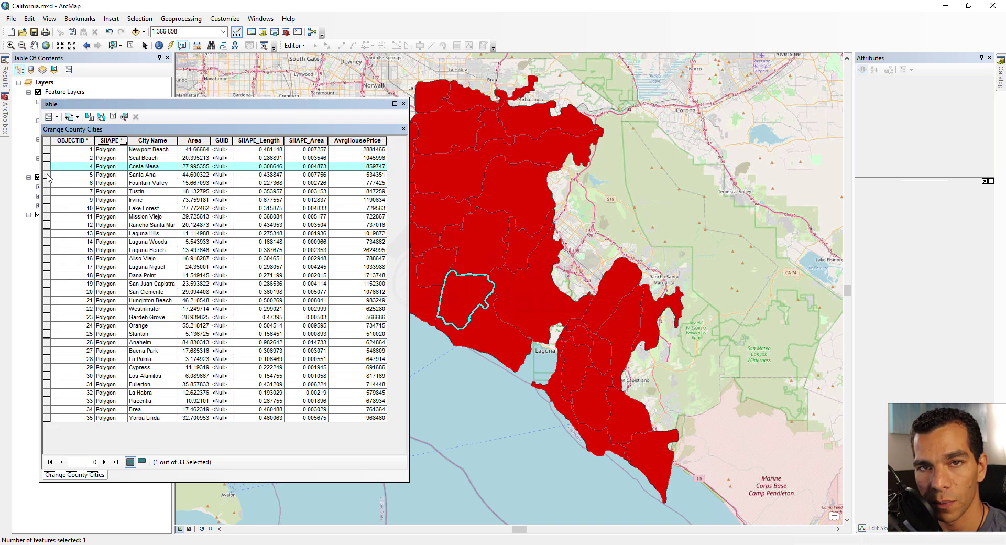
pyautogui.click(47, 176)
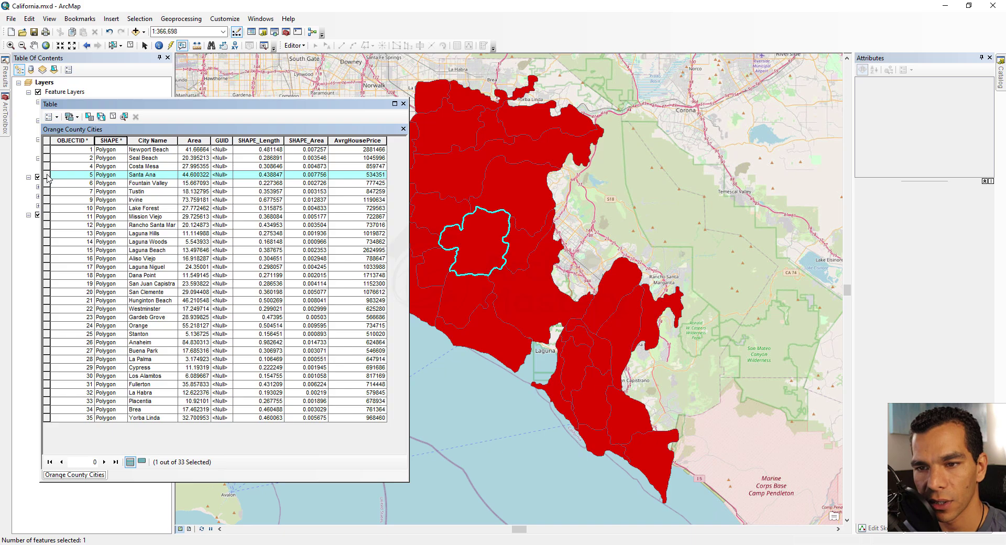
pyautogui.doubleClick(47, 175)
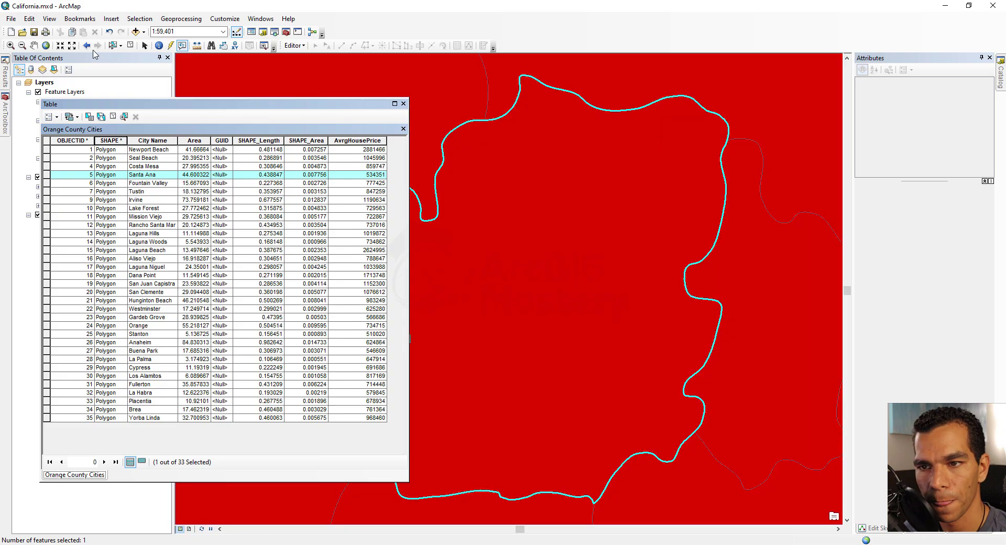
pyautogui.click(87, 45)
pyautogui.moveTo(48, 176); pyautogui.dragTo(48, 251)
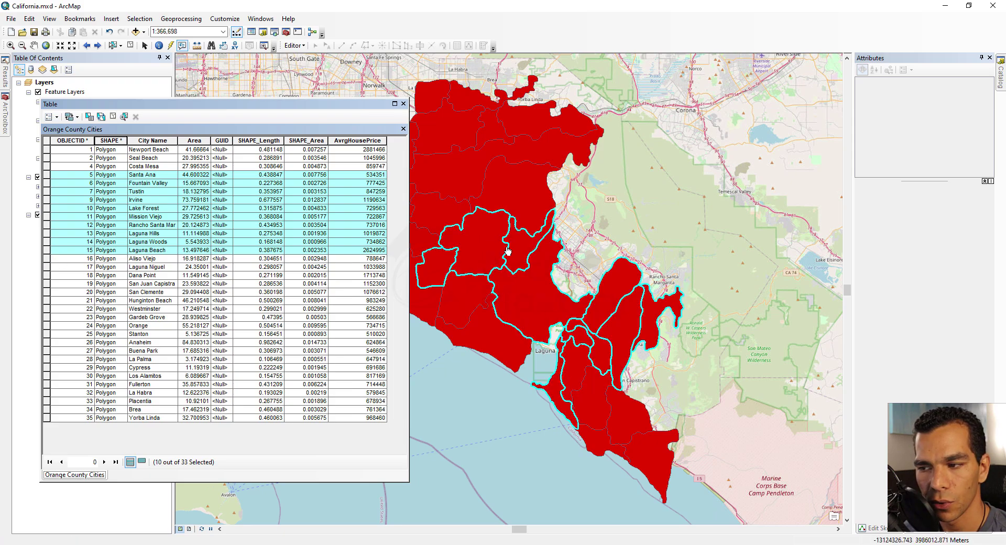
pyautogui.click(48, 141)
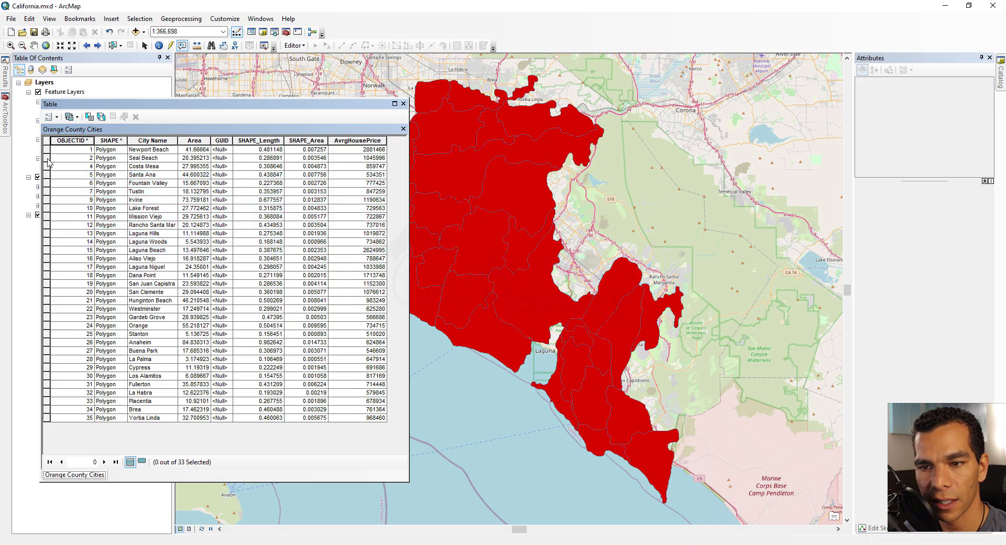
# - Select then clear the Costa Mesa record and bring up the Table Options menu
pyautogui.click(47, 166)
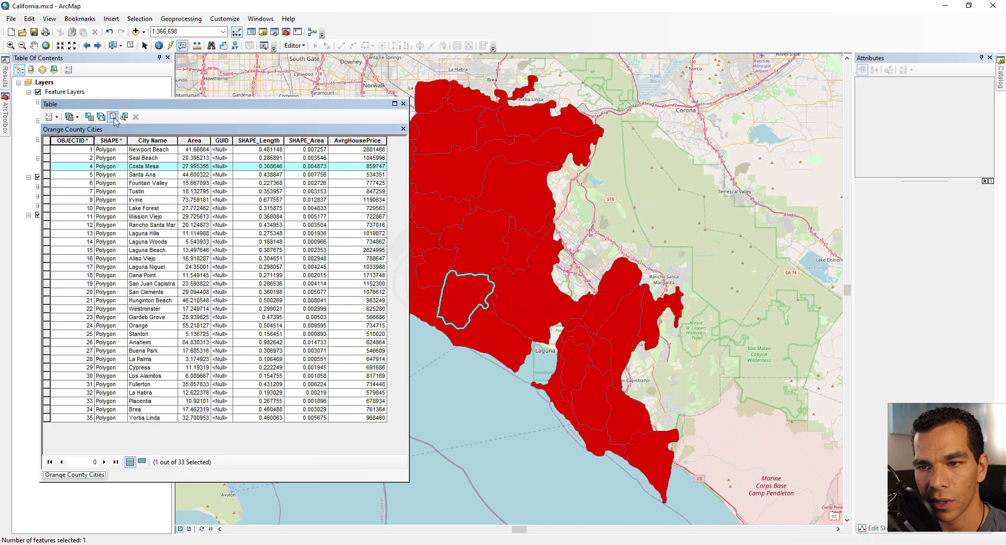
pyautogui.click(114, 117)
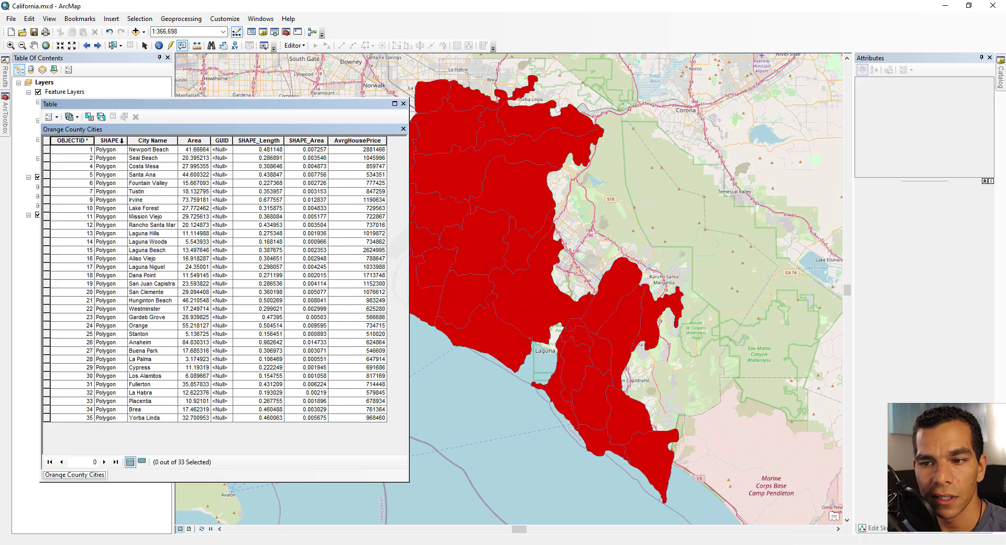
pyautogui.click(119, 158)
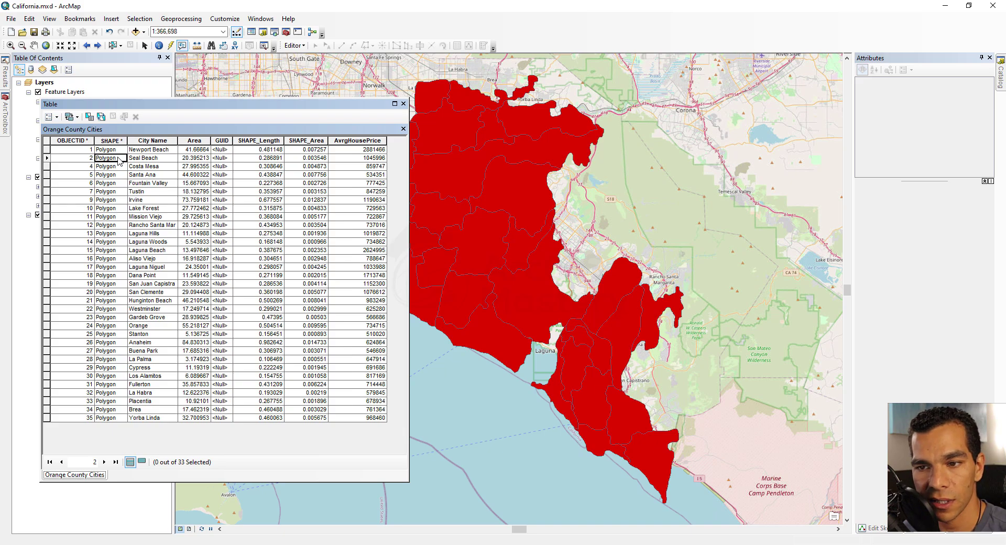
pyautogui.click(81, 141)
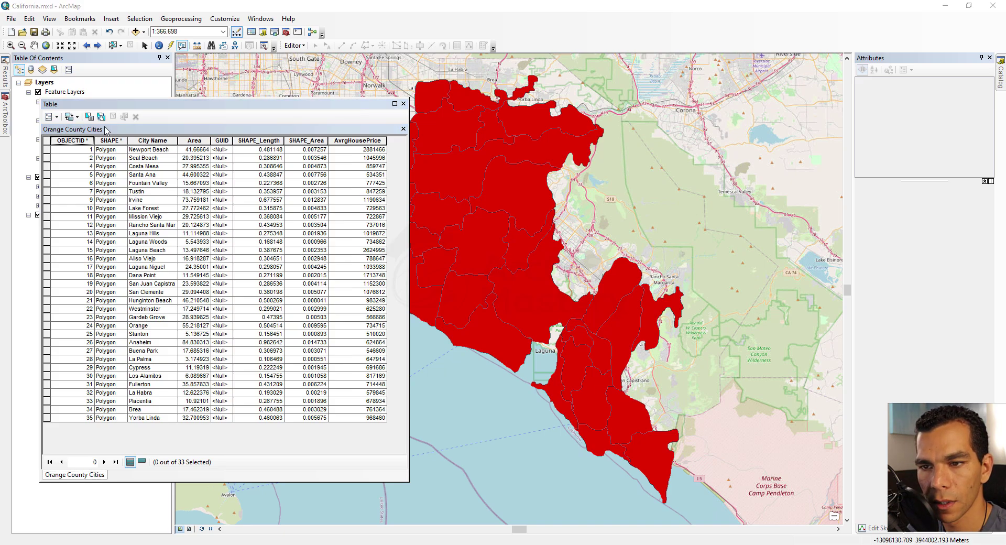
pyautogui.click(56, 119)
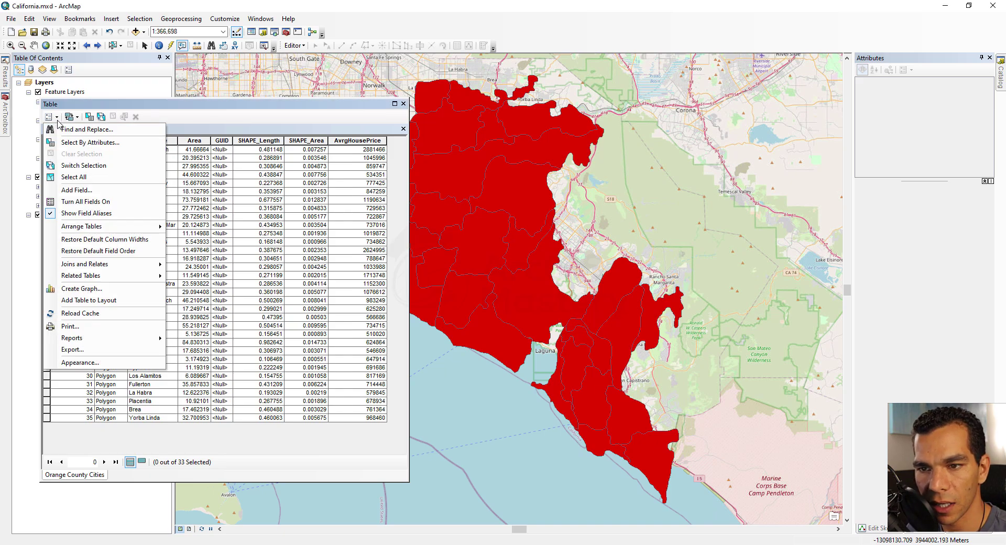
# - Use Find and Replace on the City Name column to locate and select Costa Mesa
pyautogui.click(79, 130)
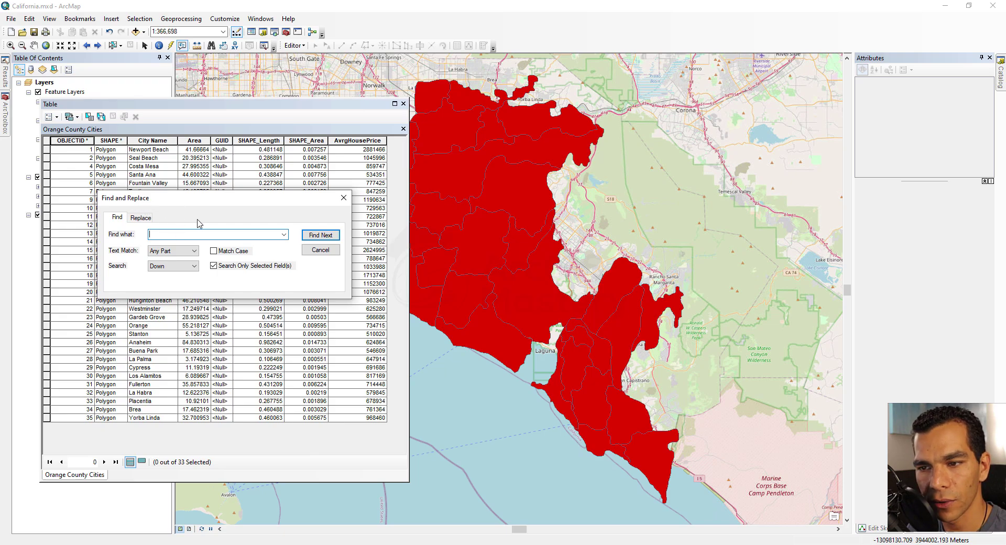
pyautogui.click(152, 140)
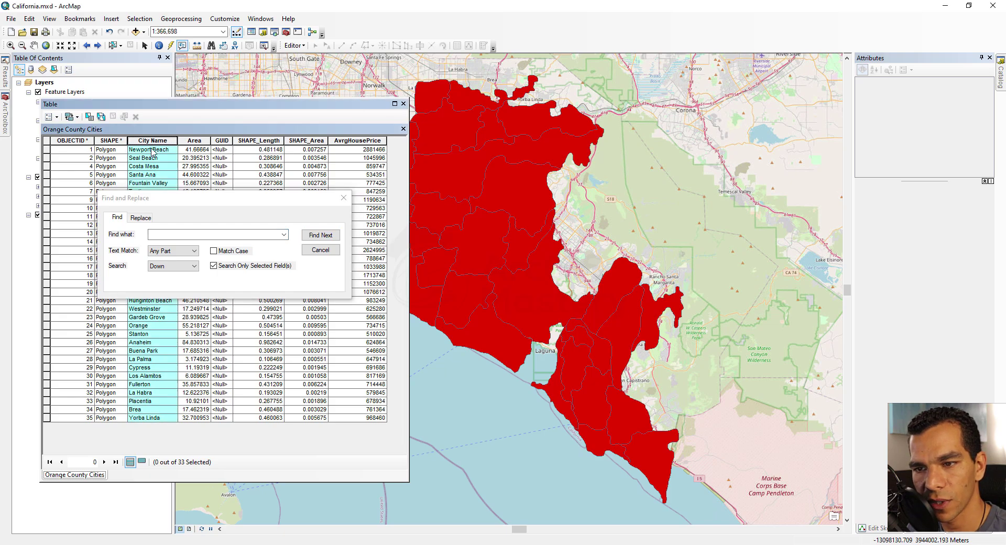
pyautogui.click(174, 234)
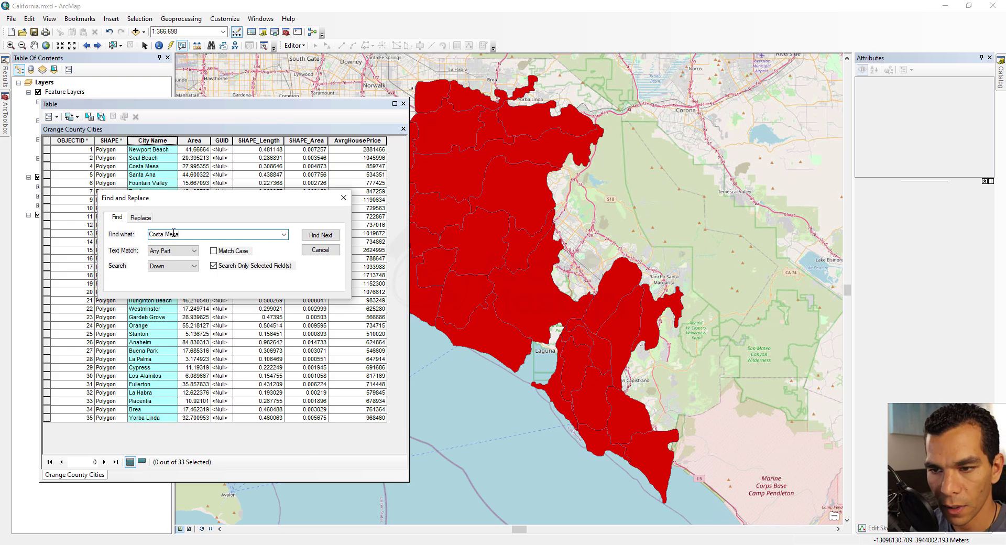
pyautogui.click(320, 234)
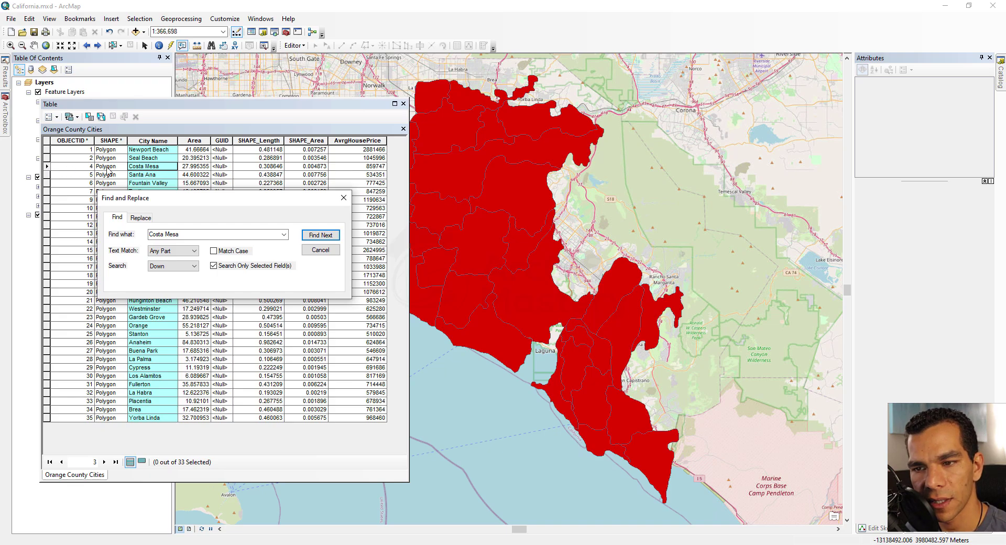
pyautogui.click(46, 167)
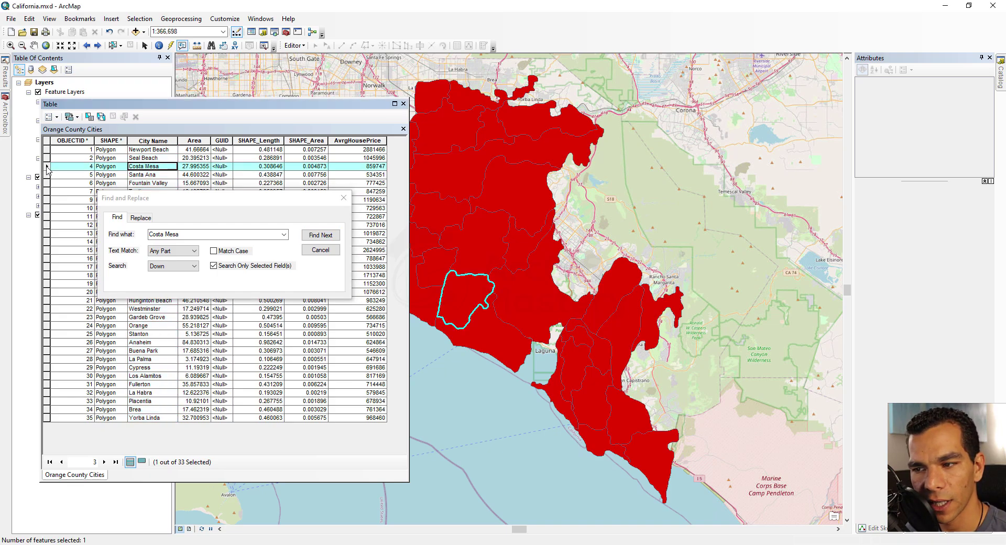
pyautogui.click(346, 198)
pyautogui.click(49, 116)
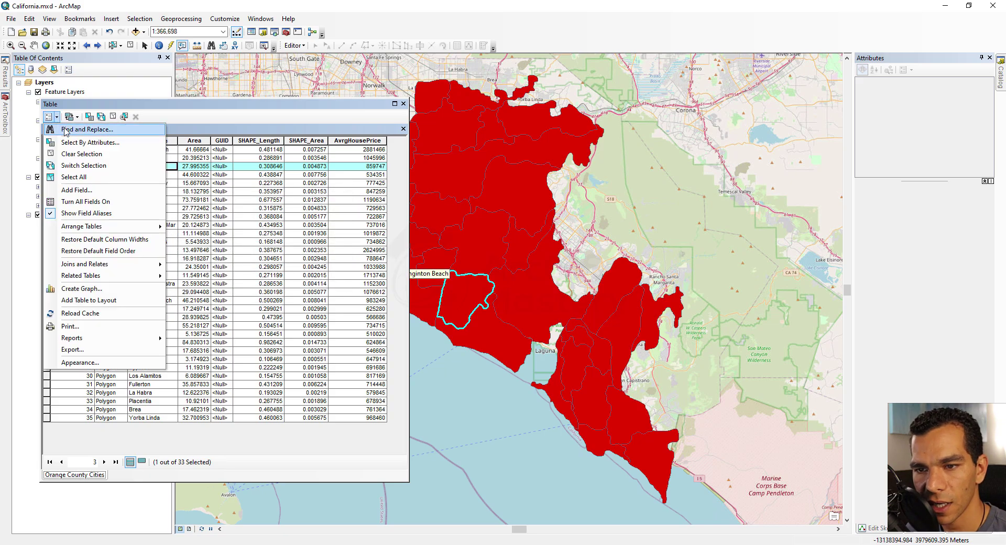
# - Open and close Select By Attributes, then clear the Costa Mesa selection
pyautogui.click(111, 143)
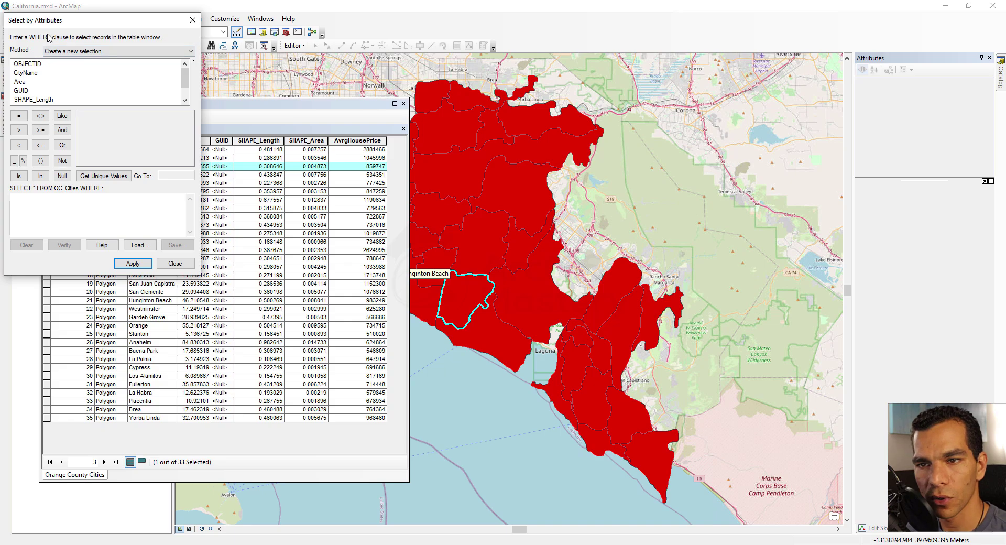
pyautogui.click(193, 20)
pyautogui.click(56, 117)
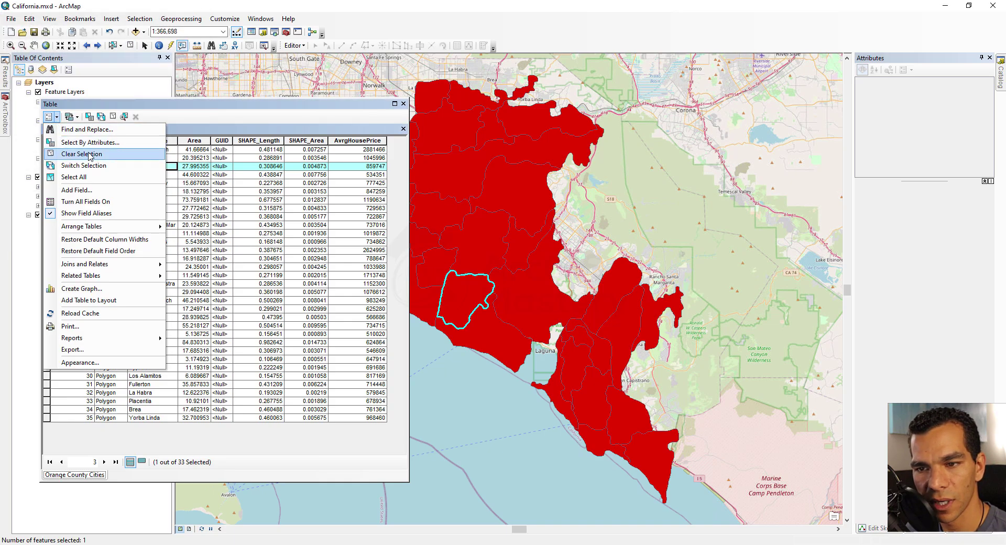
pyautogui.click(89, 154)
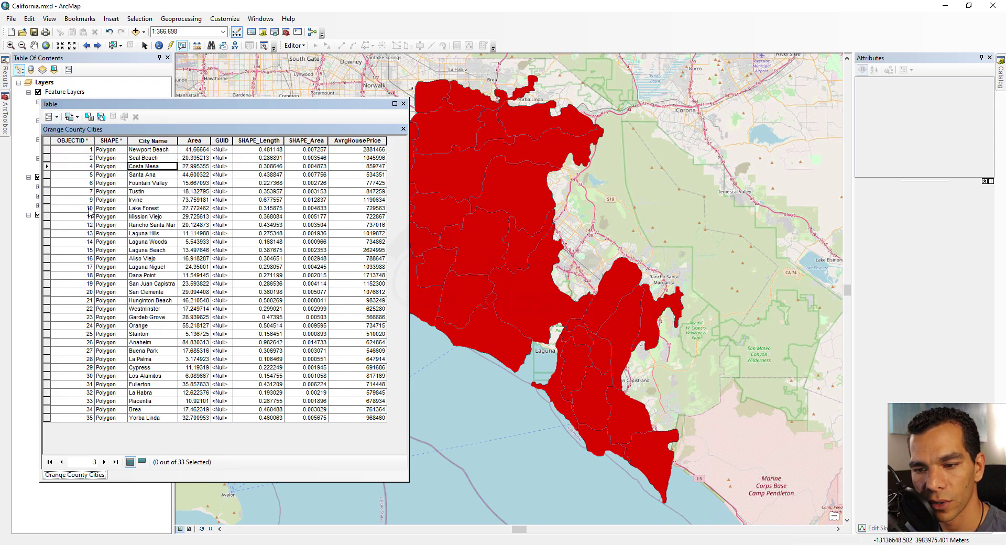
pyautogui.click(53, 117)
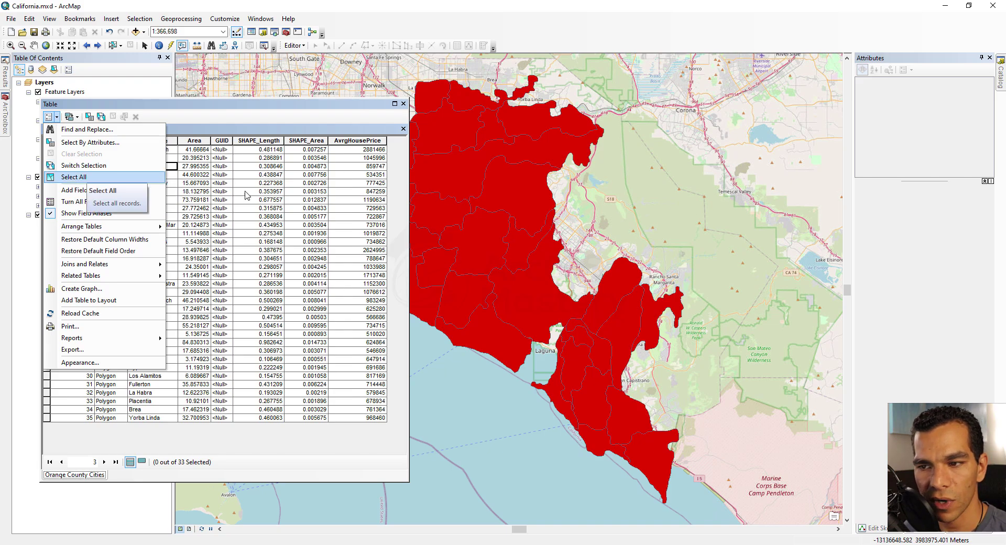
# - Switch the selection to all cities, clear it, then select a block of city rows
pyautogui.click(84, 165)
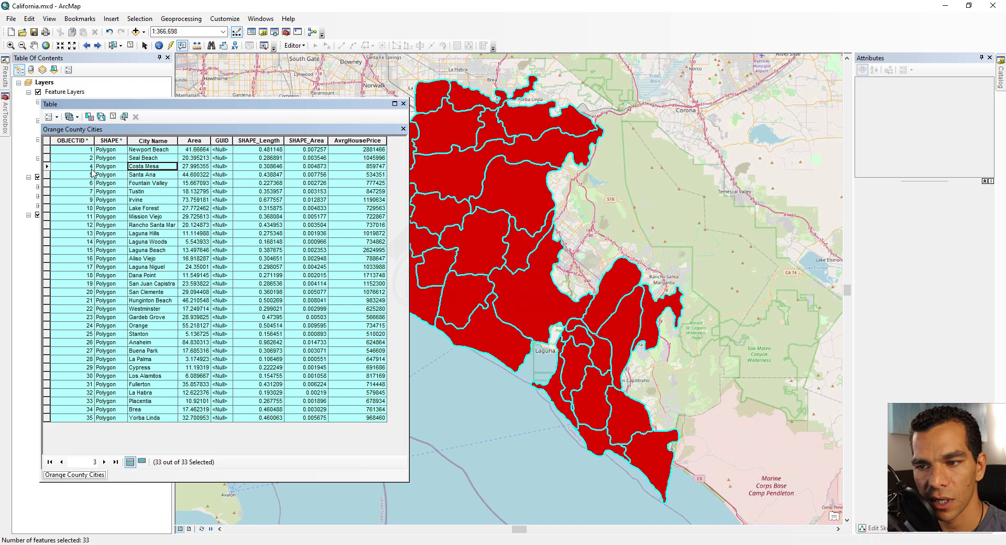
pyautogui.click(48, 116)
pyautogui.click(79, 154)
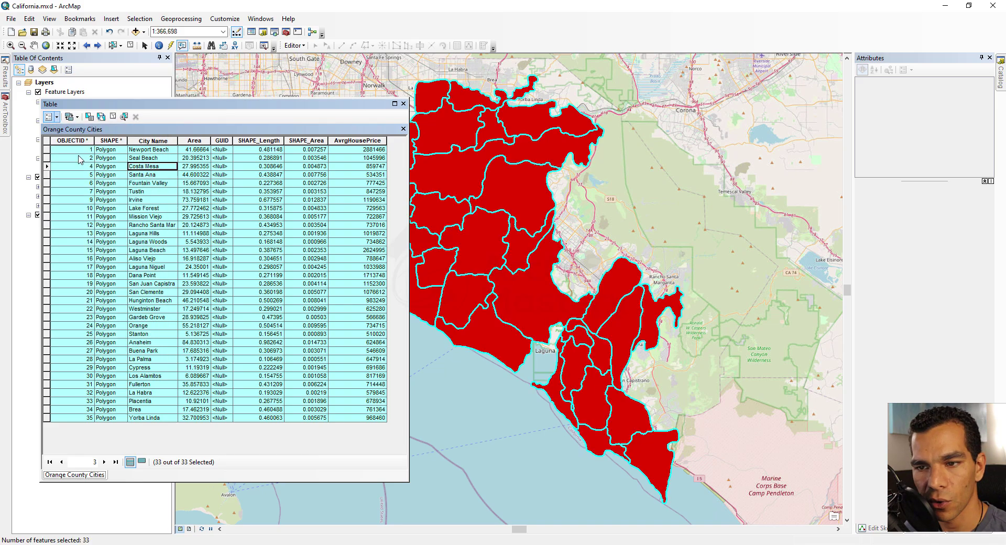
pyautogui.click(47, 242)
pyautogui.moveTo(46, 191); pyautogui.dragTo(47, 250)
# - Invert the row selection, select all 33 records, then clear the selection
pyautogui.click(57, 117)
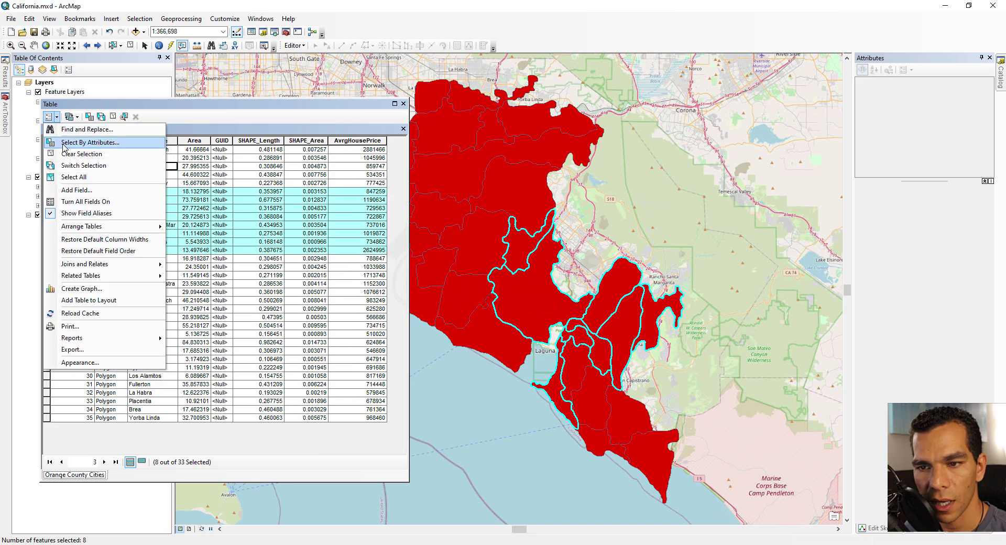
pyautogui.click(90, 165)
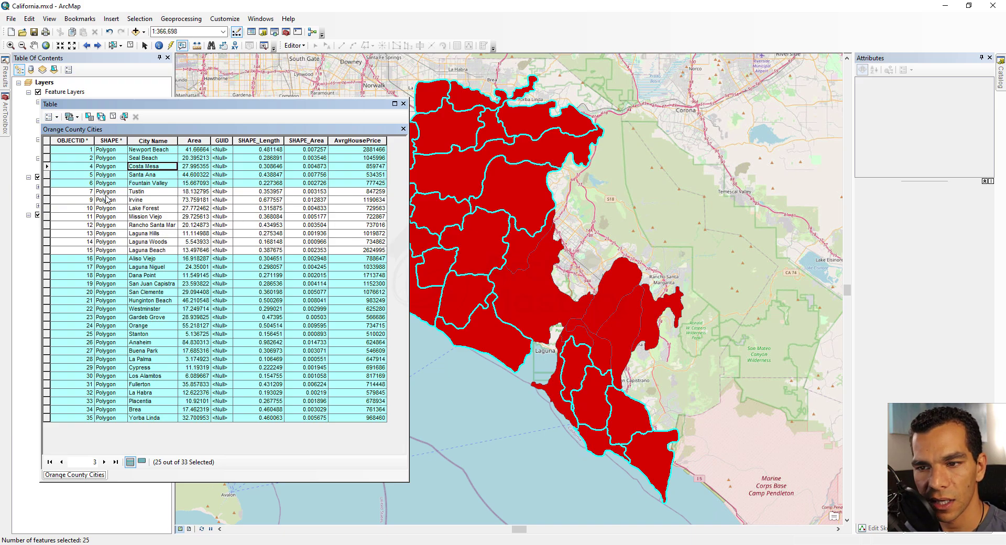
pyautogui.click(56, 117)
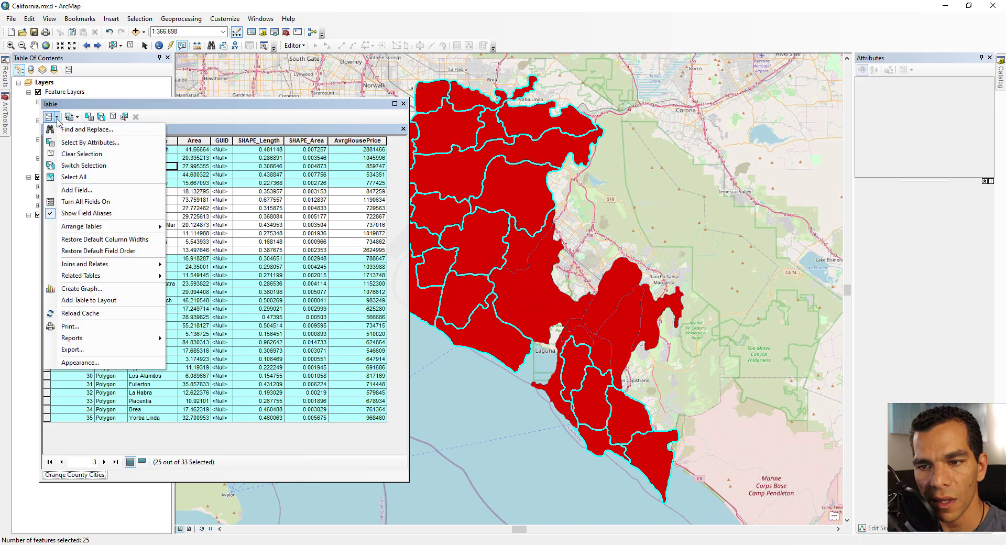
pyautogui.click(84, 177)
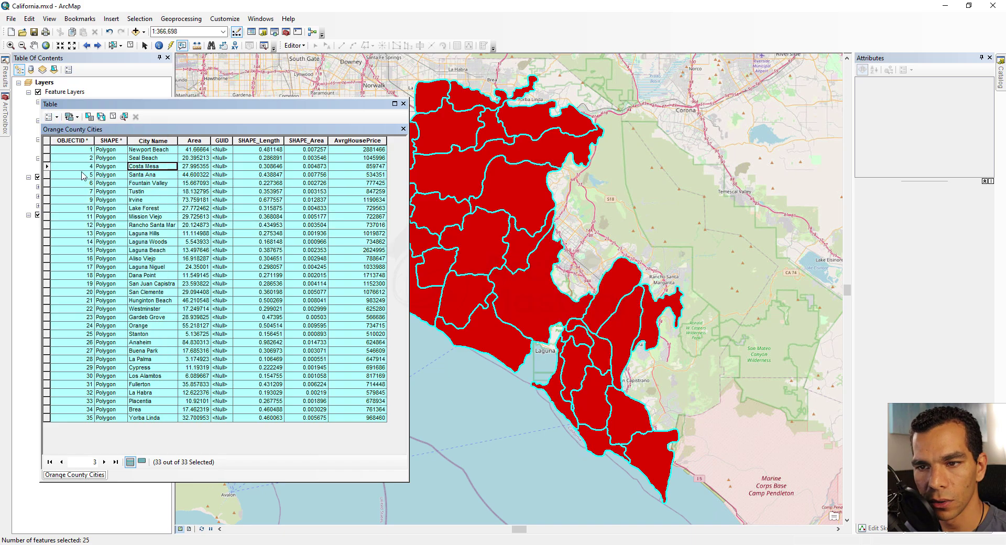
pyautogui.click(50, 117)
pyautogui.click(73, 153)
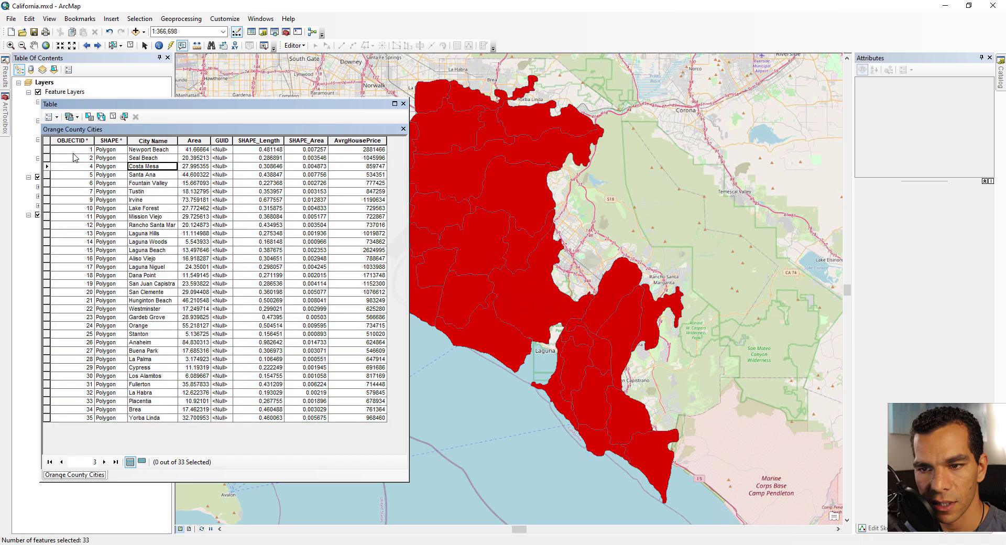
pyautogui.click(50, 117)
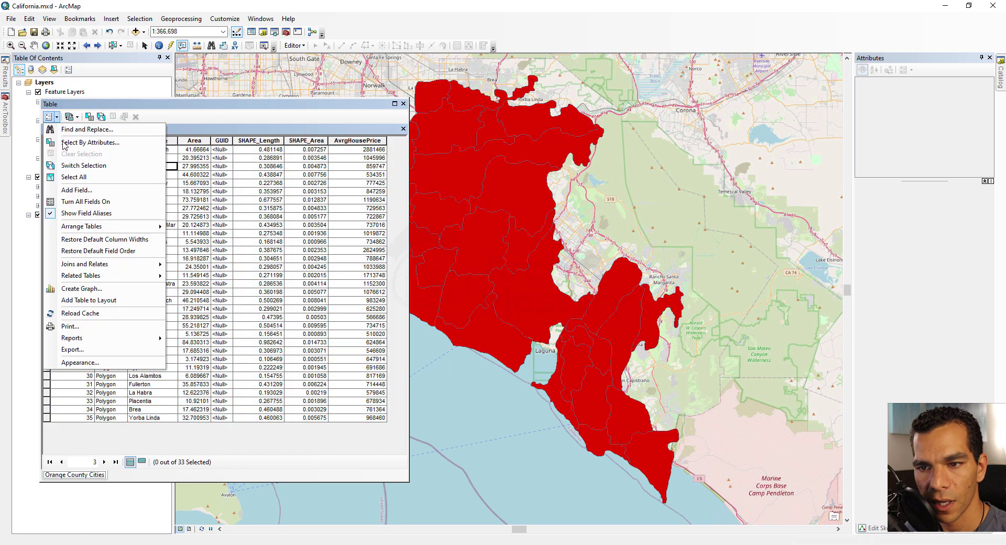
pyautogui.click(78, 190)
pyautogui.press('Escape')
pyautogui.click(50, 116)
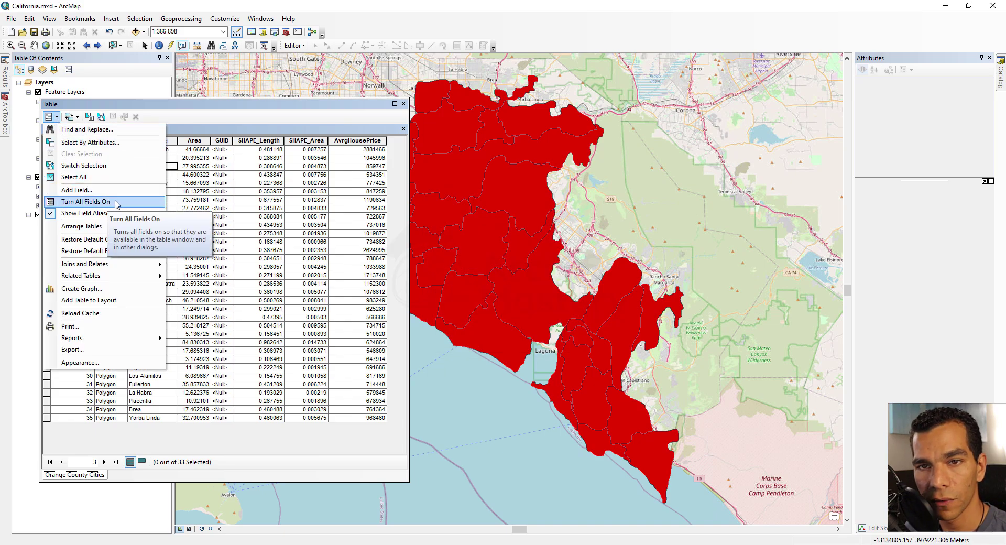
pyautogui.click(86, 201)
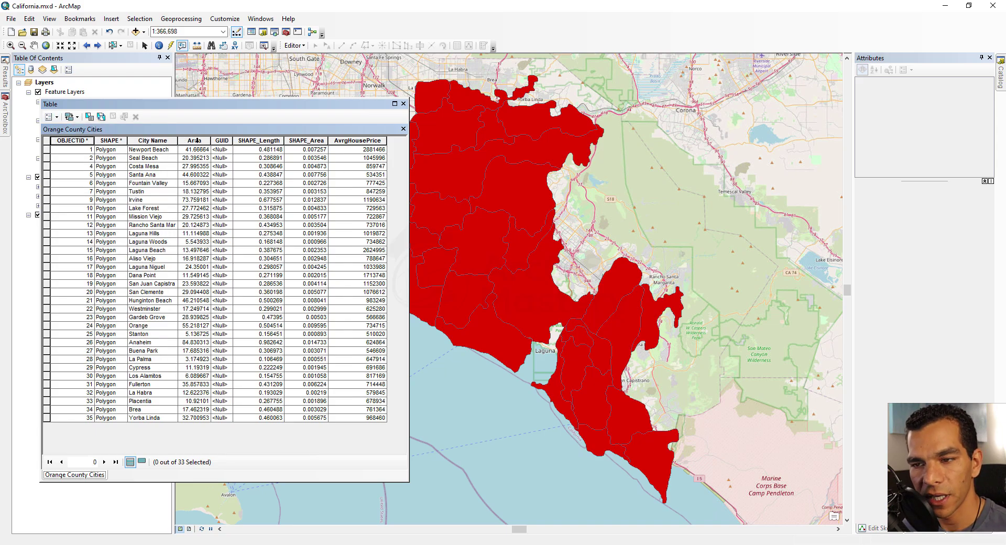
pyautogui.click(196, 140)
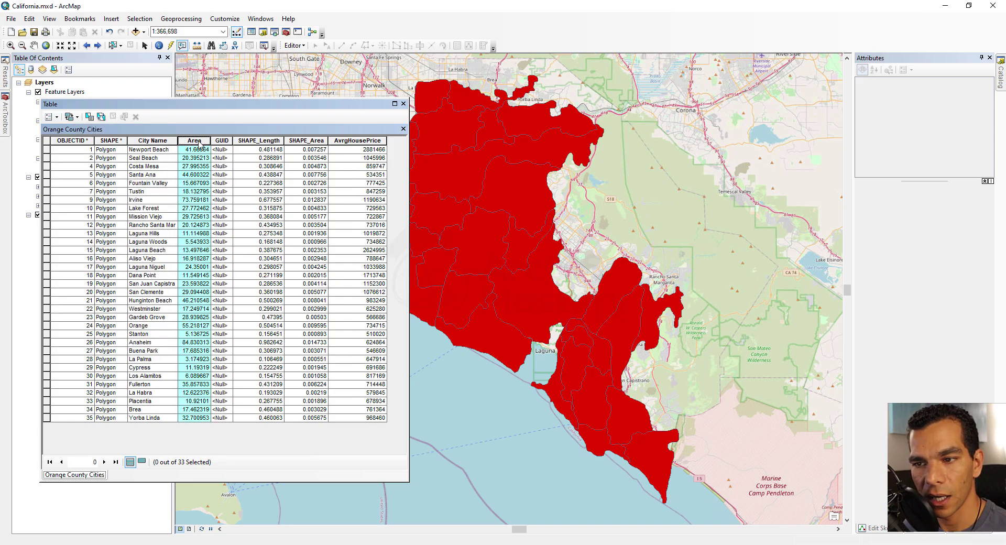
pyautogui.rightClick(200, 143)
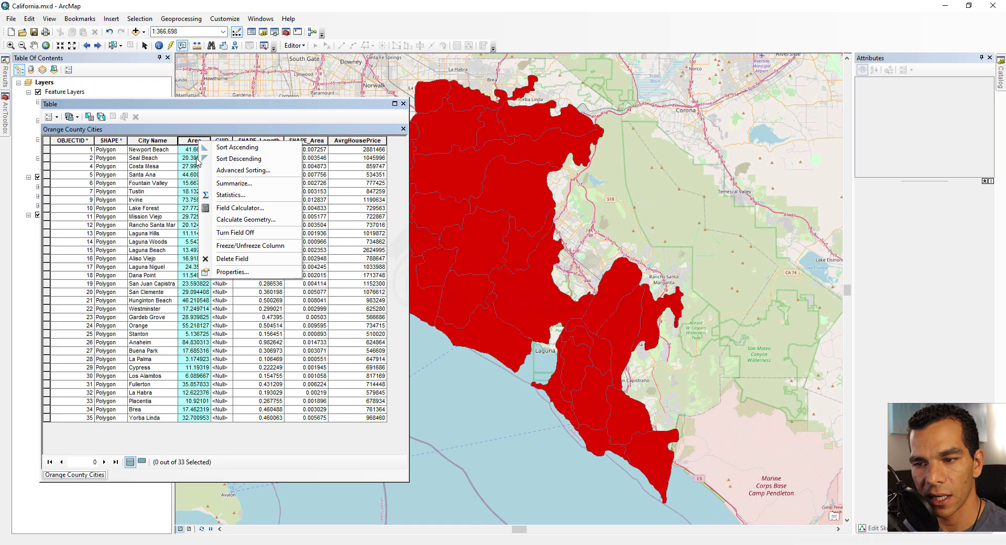
pyautogui.click(255, 234)
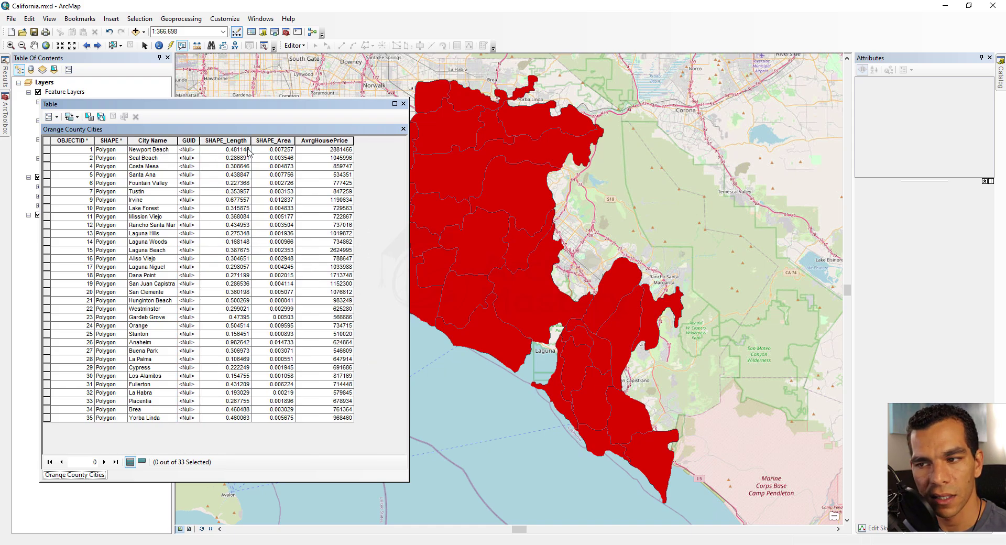
pyautogui.click(57, 117)
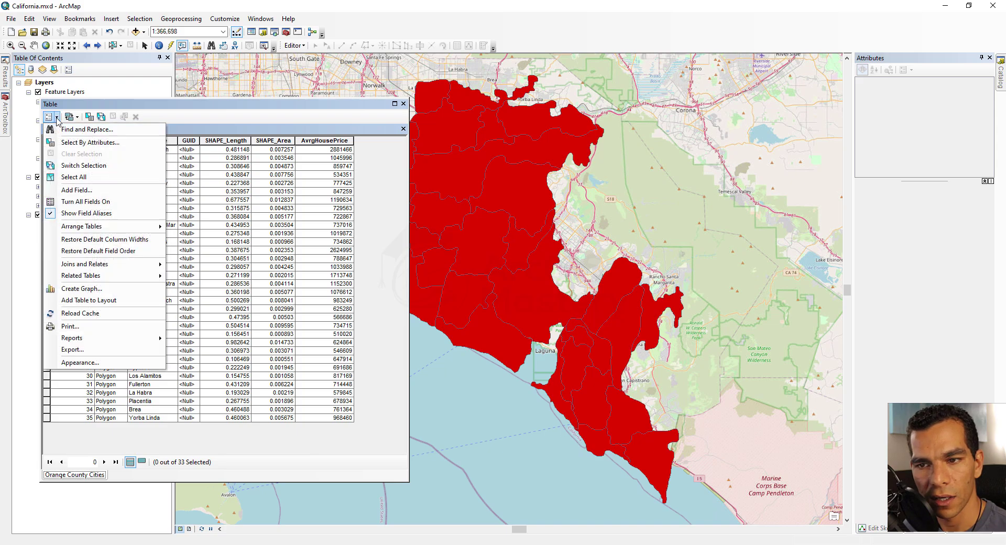
pyautogui.click(96, 204)
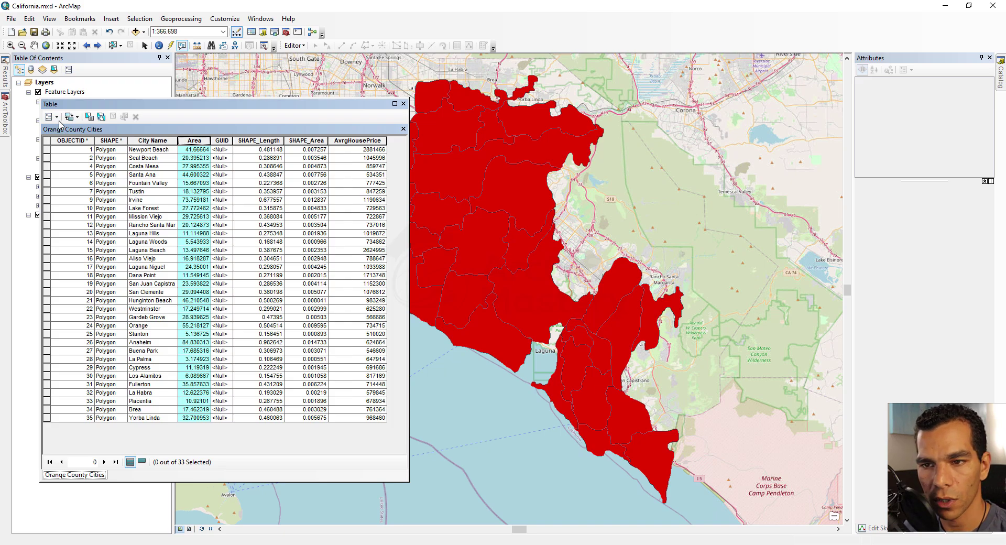
pyautogui.click(48, 117)
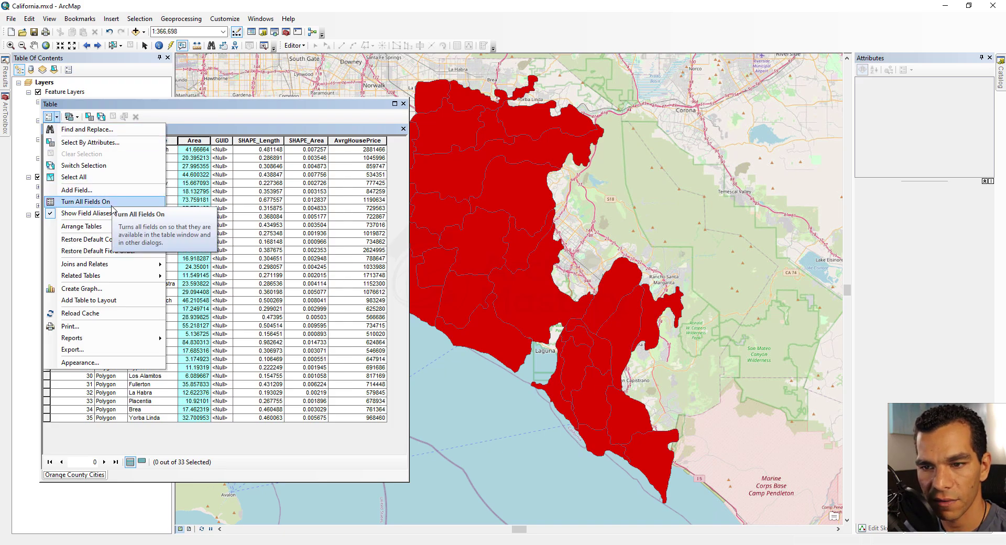
pyautogui.click(211, 131)
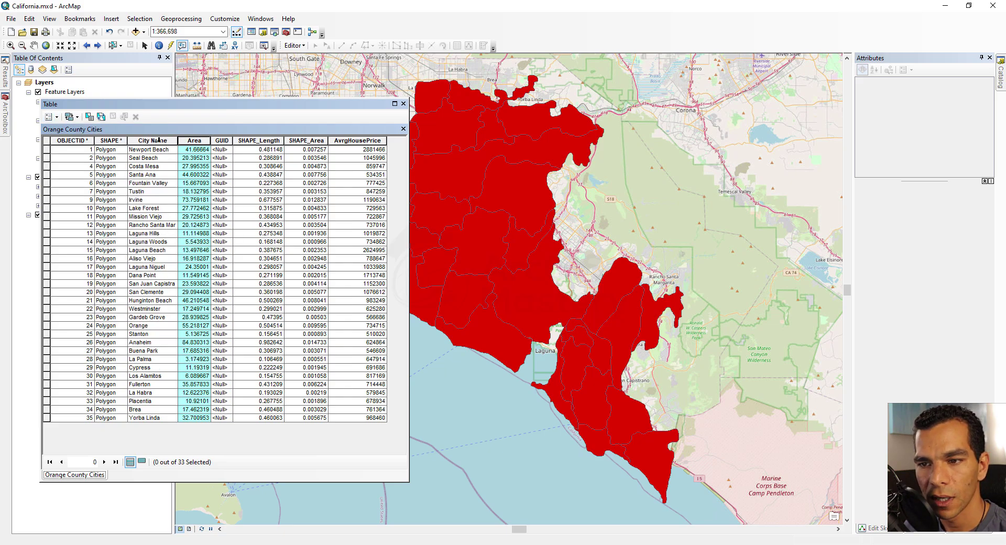
pyautogui.click(50, 116)
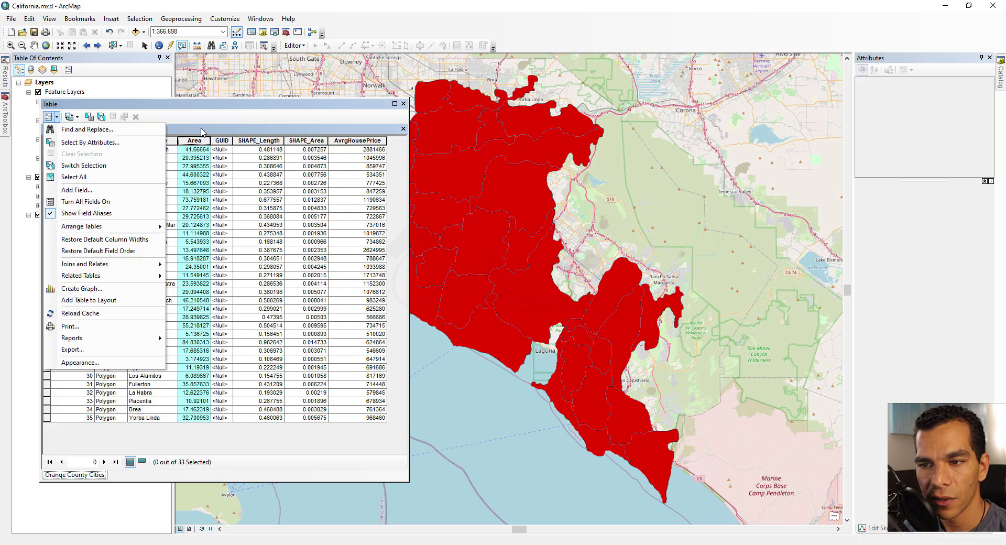
pyautogui.click(168, 167)
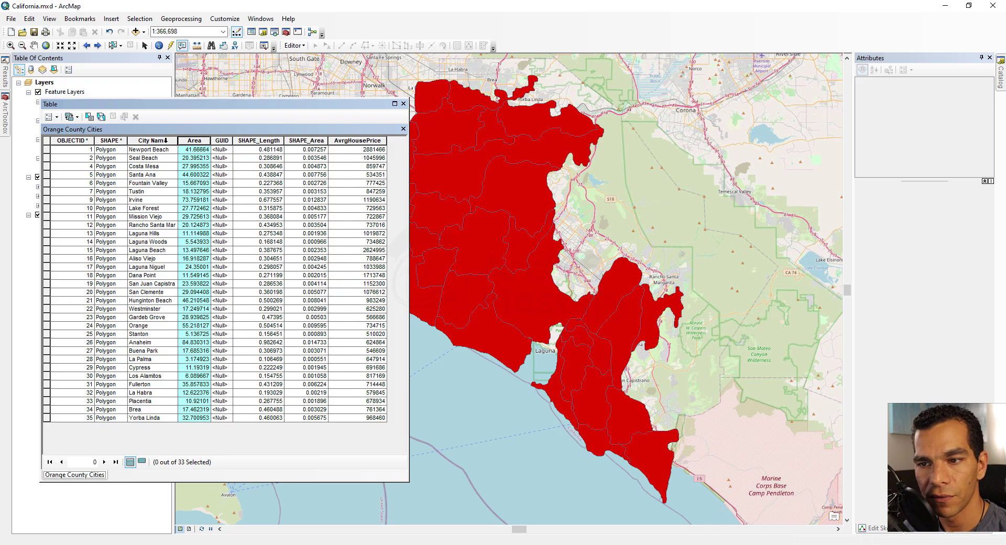
pyautogui.rightClick(166, 140)
pyautogui.press('Escape')
pyautogui.keyDown('ctrl'); pyautogui.click(152, 140); pyautogui.keyUp('ctrl')
pyautogui.rightClick(155, 140)
pyautogui.click(200, 270)
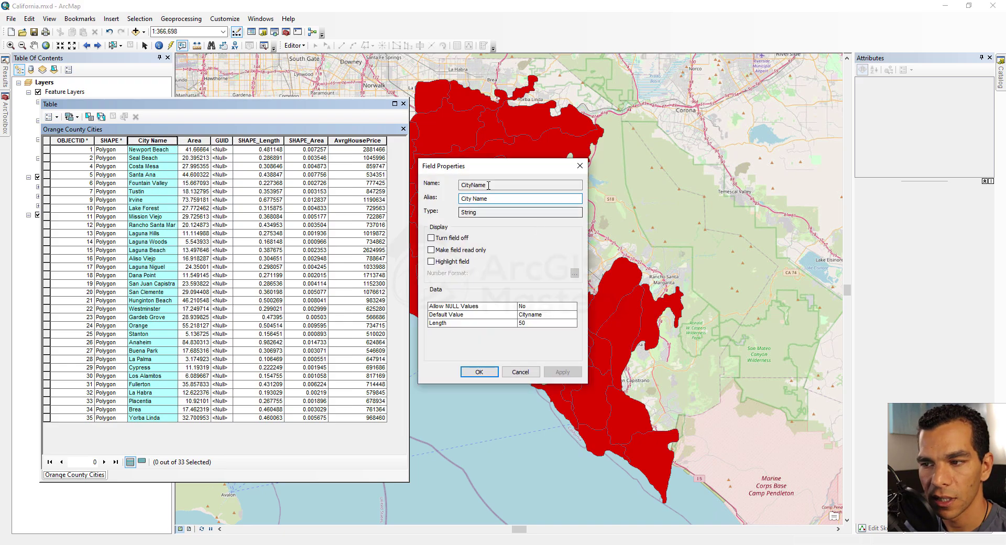
pyautogui.click(471, 185)
pyautogui.press('Tab')
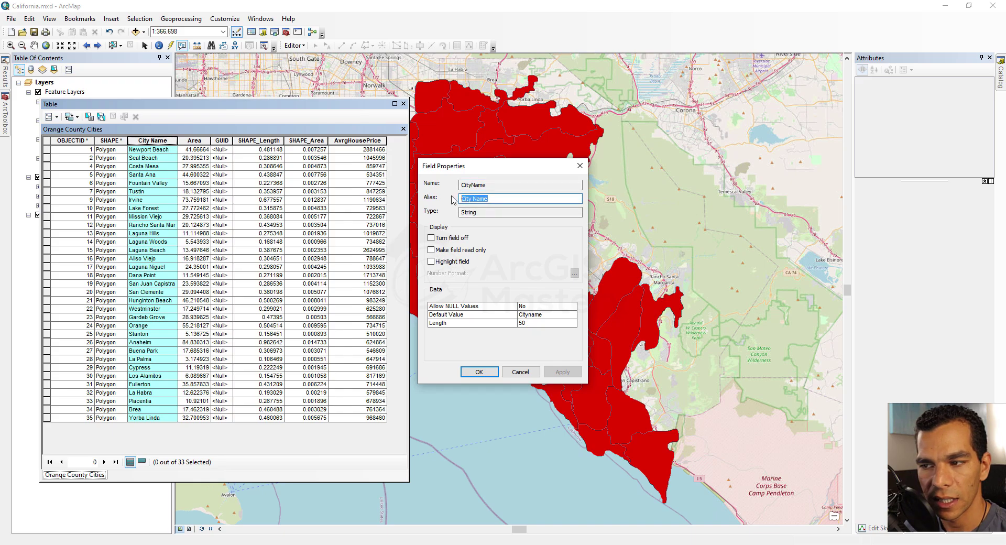
pyautogui.click(522, 372)
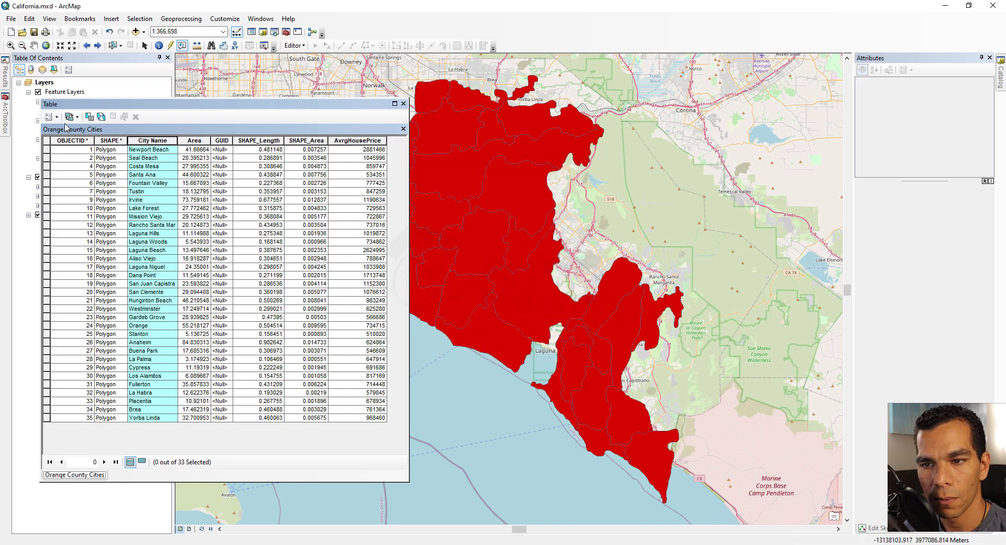
pyautogui.click(50, 117)
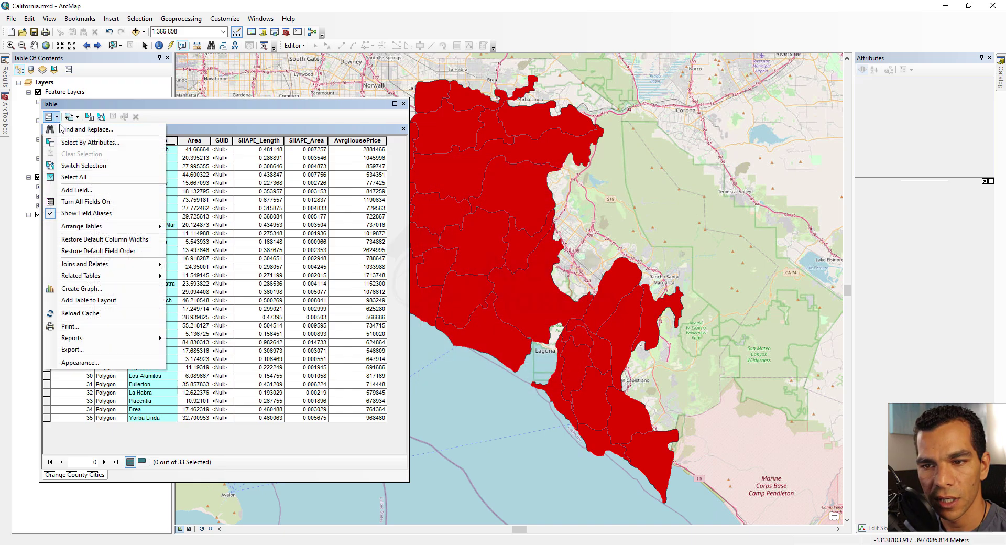
pyautogui.click(103, 214)
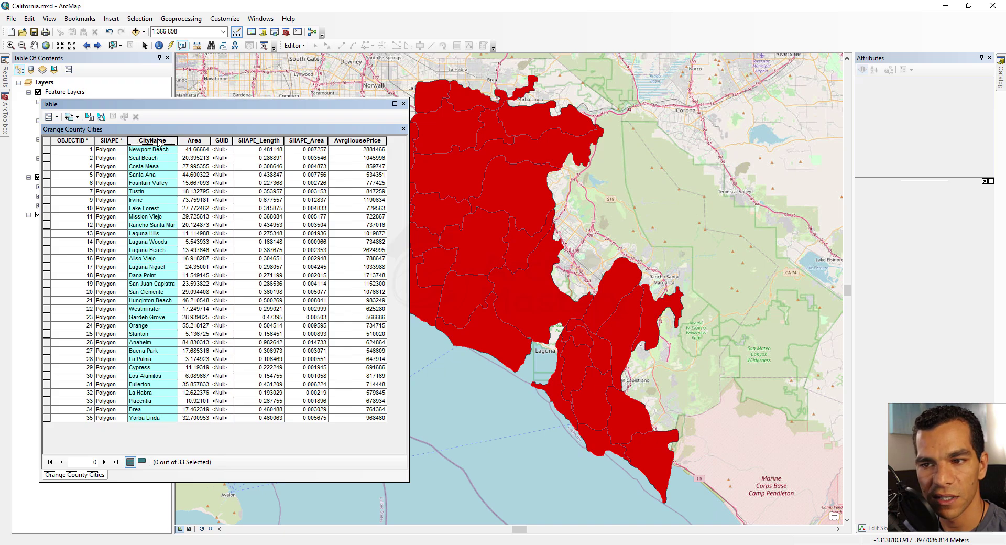
pyautogui.click(50, 117)
pyautogui.click(91, 213)
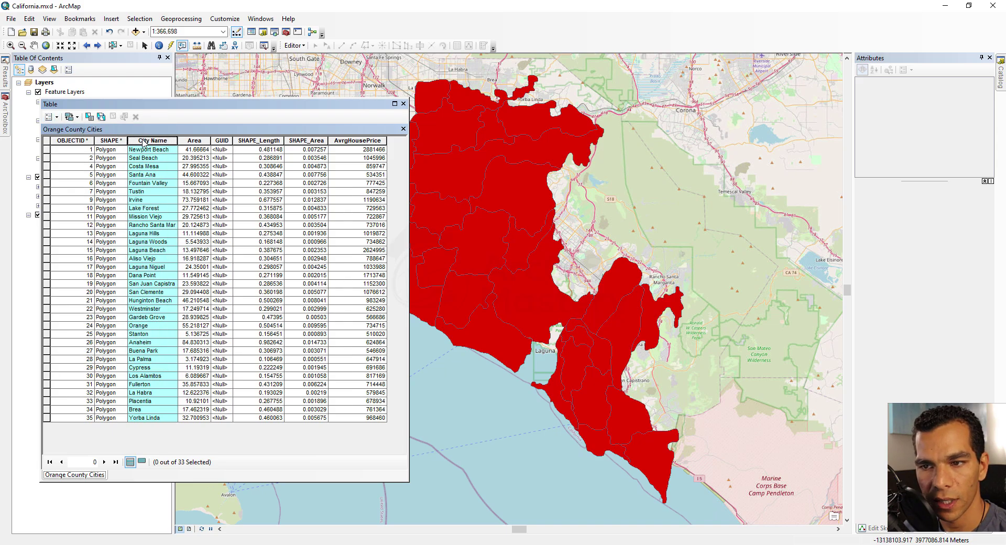
pyautogui.click(50, 117)
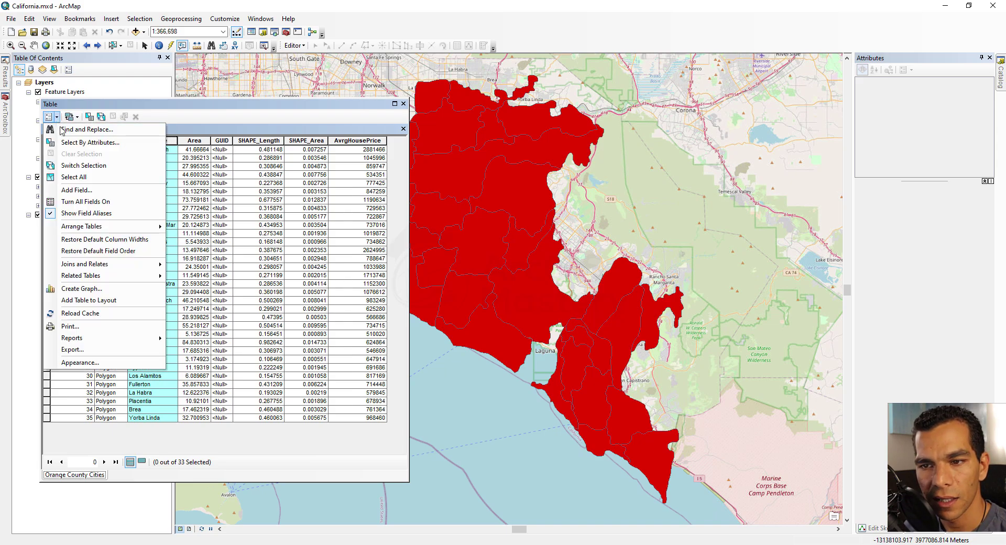
pyautogui.moveTo(107, 227)
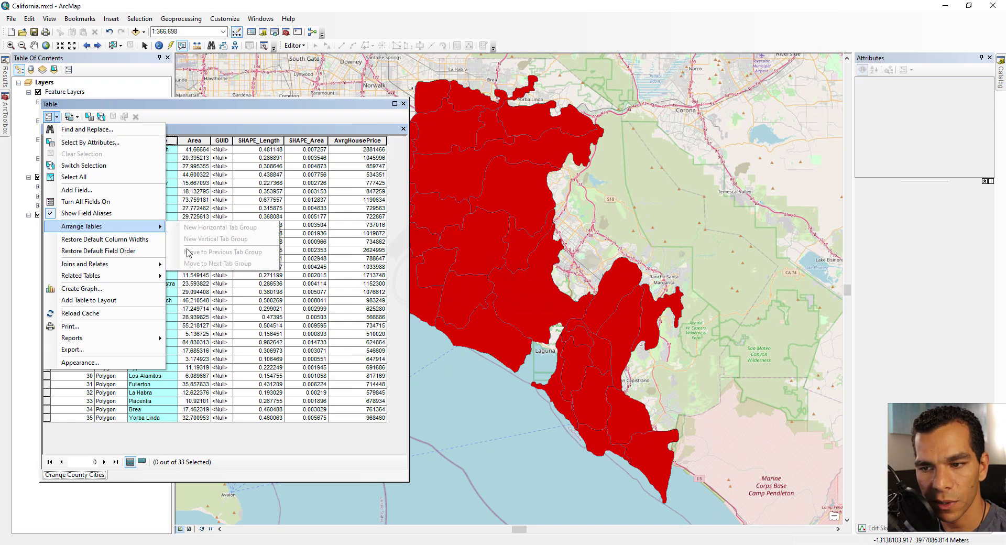
pyautogui.click(119, 481)
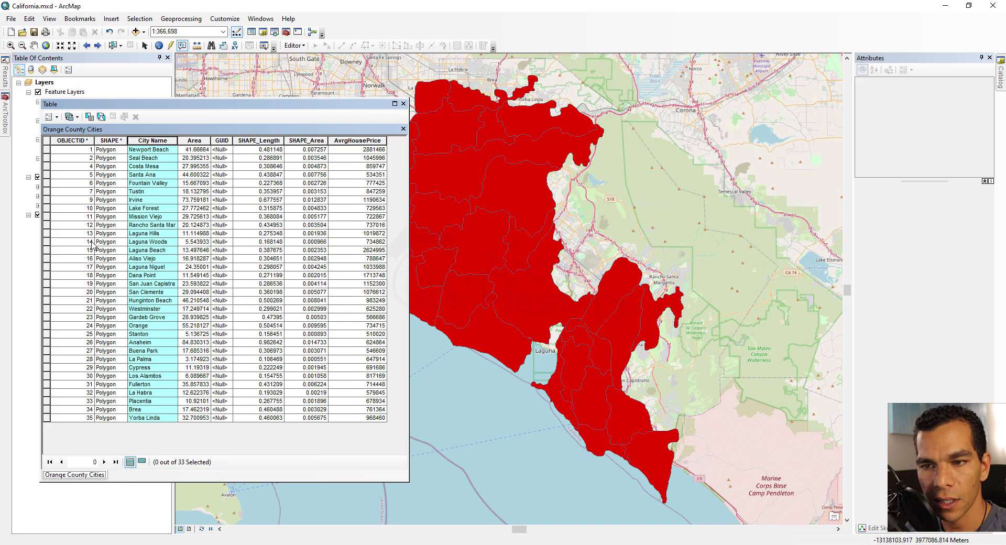
# - Resize columns by dragging borders to widen the City Name column
pyautogui.click(57, 117)
pyautogui.moveTo(103, 230)
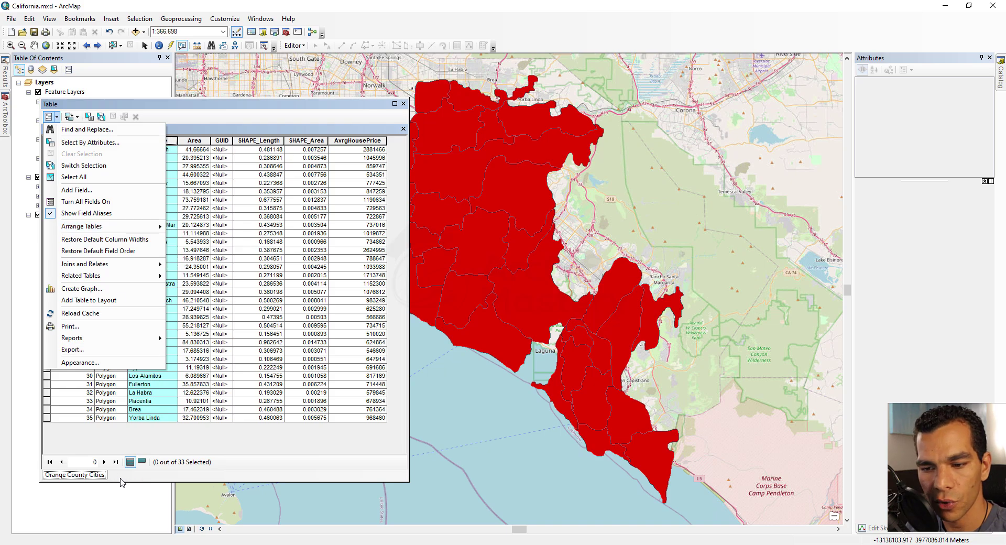
pyautogui.moveTo(134, 230)
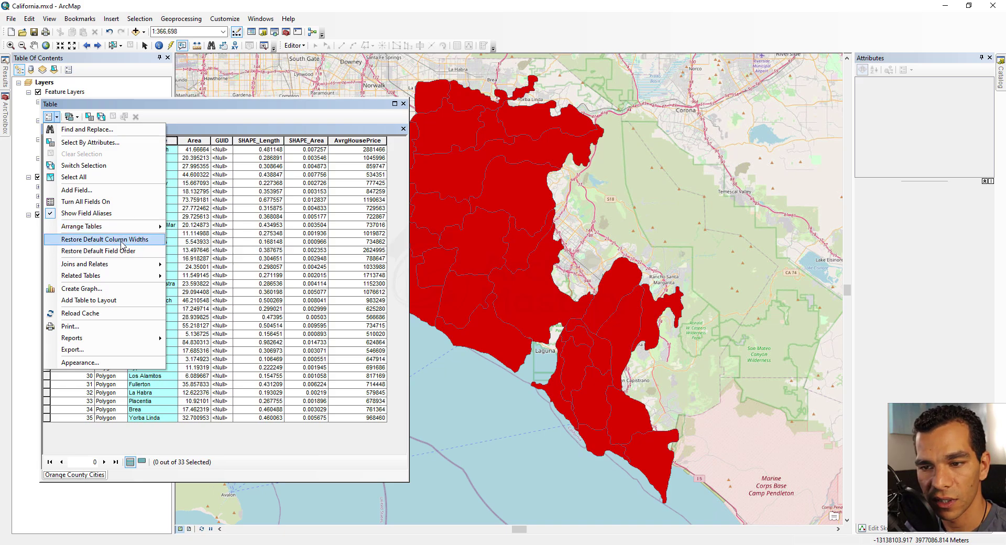
pyautogui.click(214, 134)
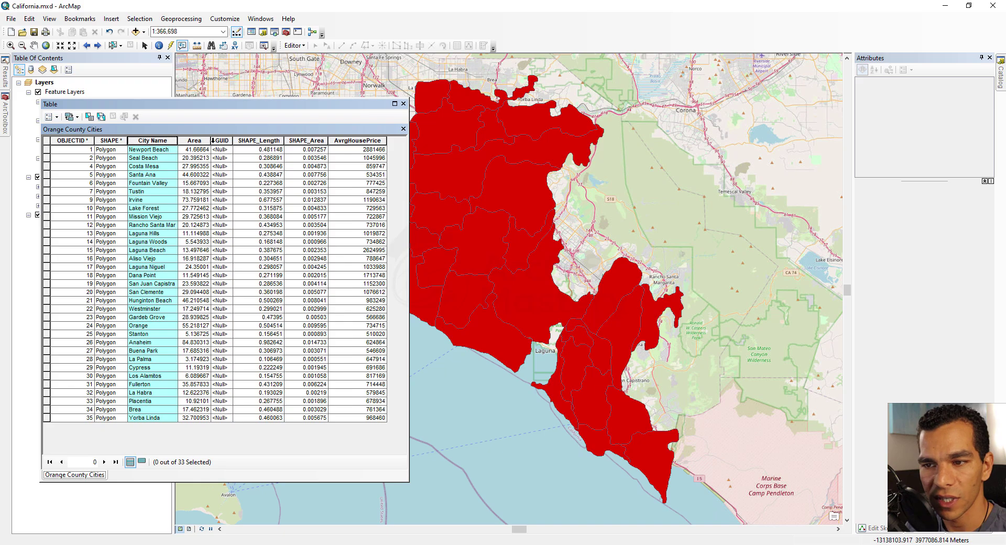
pyautogui.moveTo(211, 140); pyautogui.dragTo(254, 140)
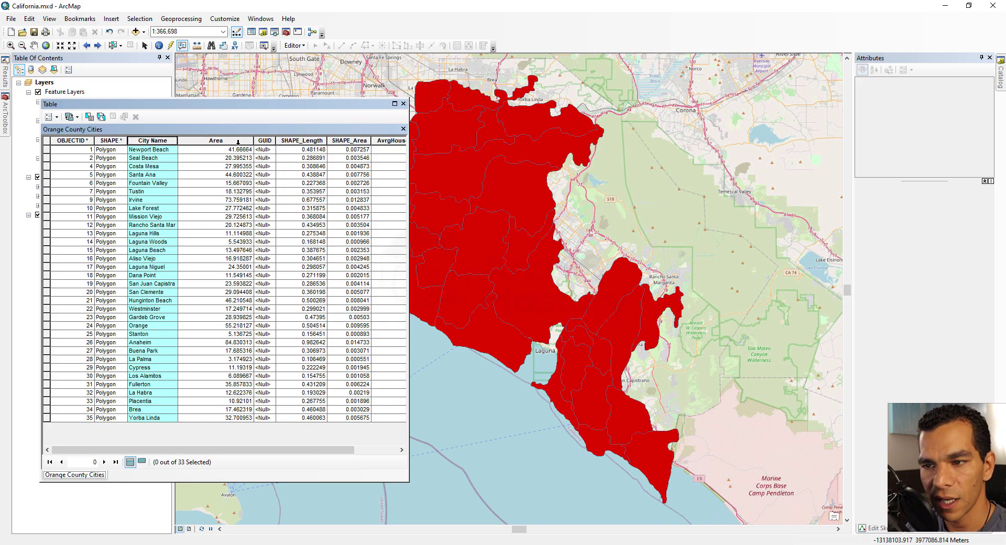
pyautogui.moveTo(178, 142); pyautogui.dragTo(210, 141)
# - Restore the default column widths and default field order from Table Options
pyautogui.click(50, 117)
pyautogui.click(100, 238)
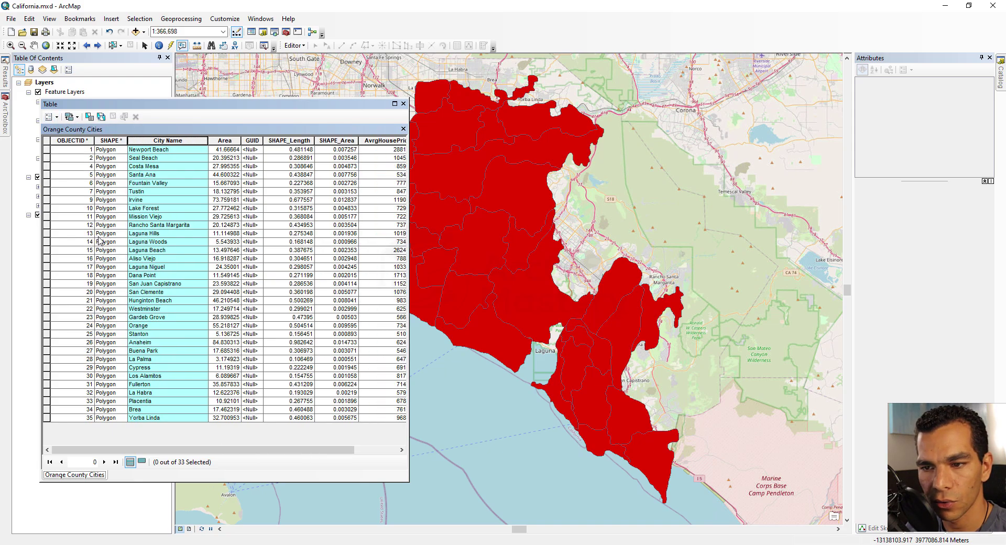
pyautogui.click(49, 116)
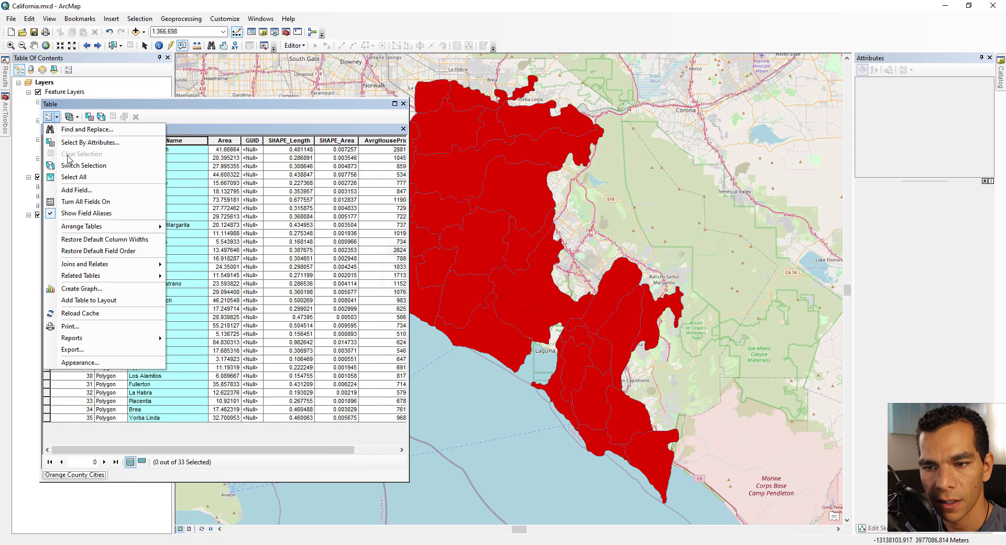
pyautogui.click(136, 251)
# - Move Area before City Name and SHAPE_Length after OBJECTID, then restore default field order
pyautogui.click(230, 141)
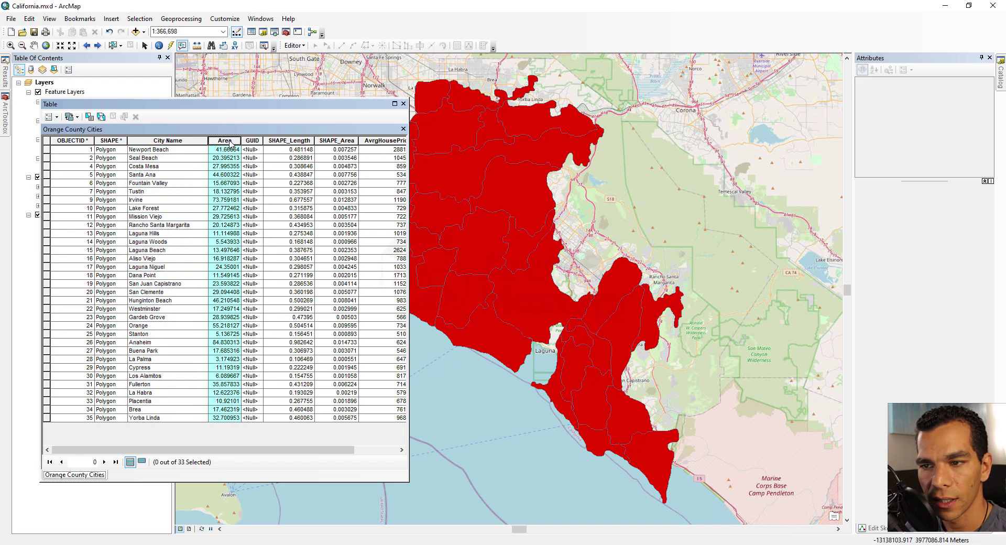
pyautogui.moveTo(232, 142); pyautogui.dragTo(138, 144)
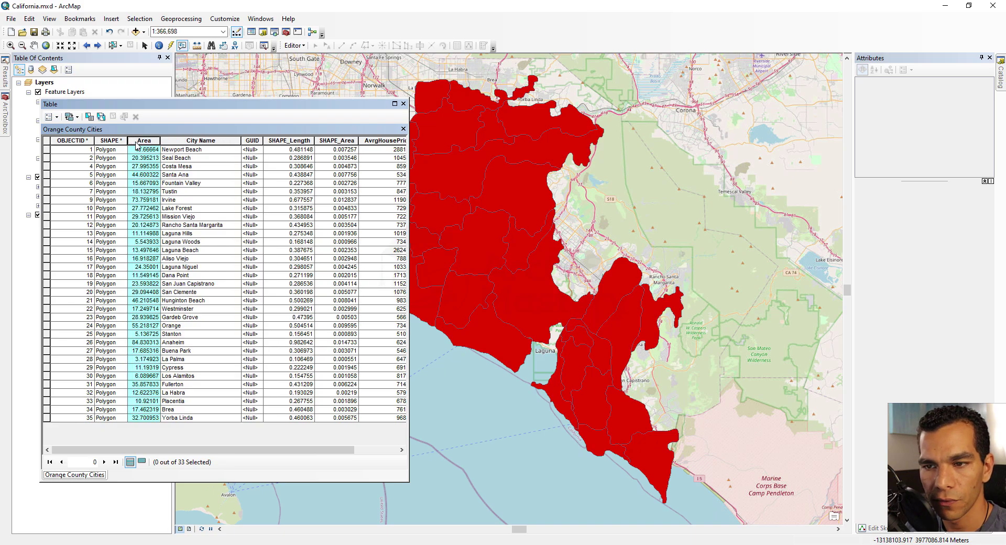
pyautogui.moveTo(280, 139); pyautogui.dragTo(136, 141)
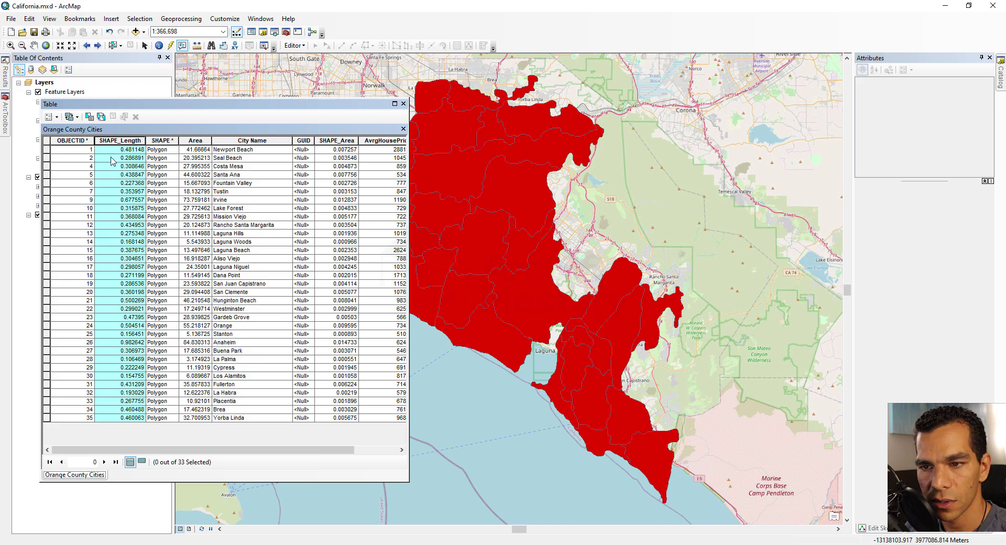
pyautogui.click(49, 117)
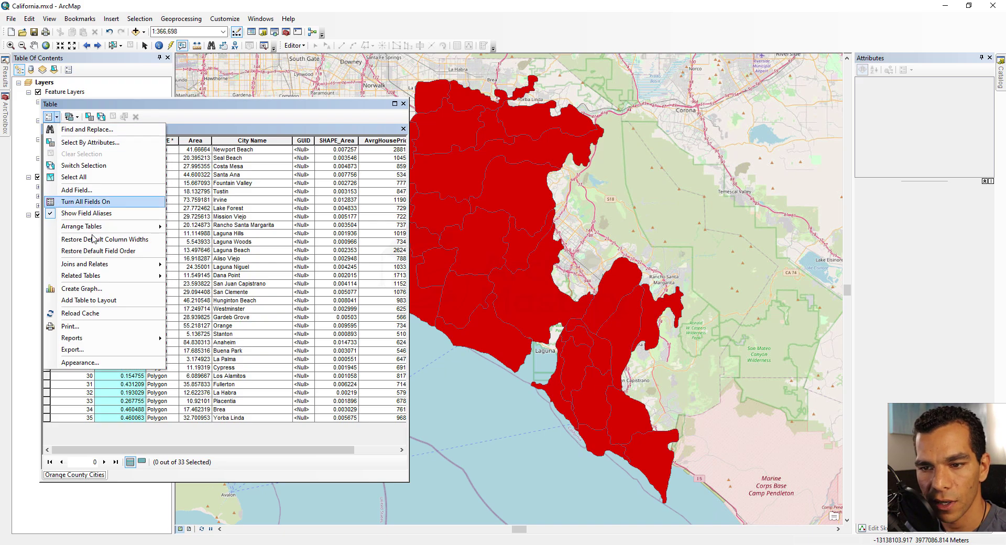
pyautogui.click(113, 251)
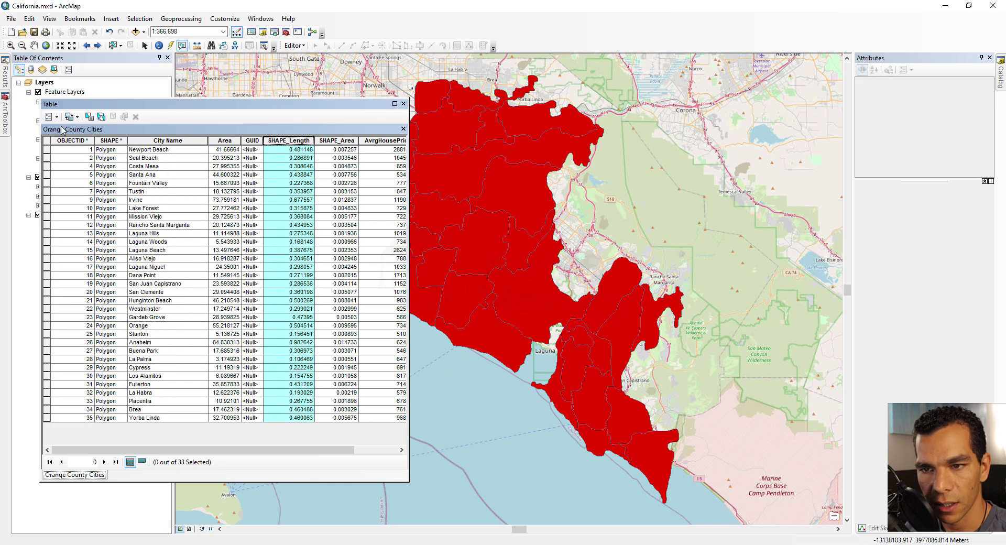
pyautogui.click(49, 116)
pyautogui.moveTo(116, 267)
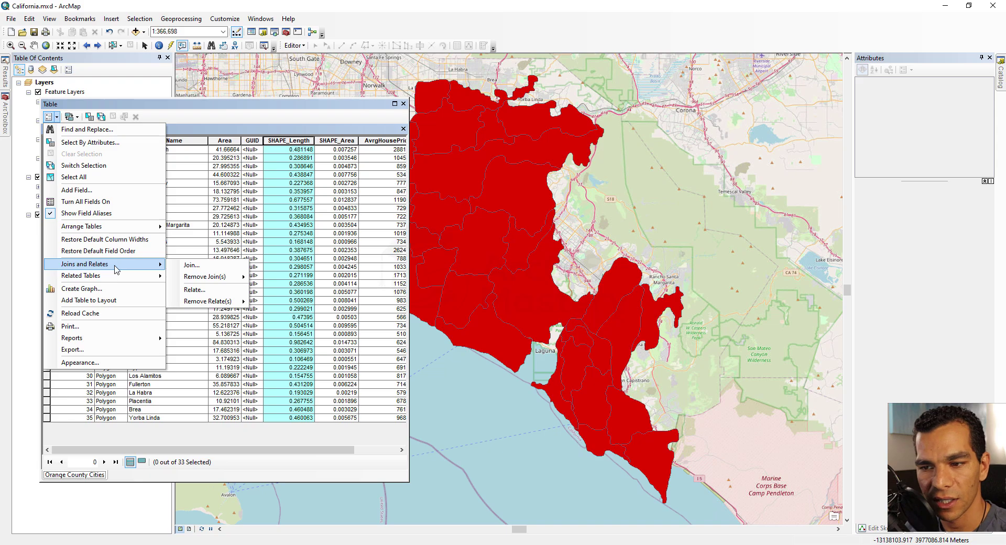
pyautogui.moveTo(194, 278)
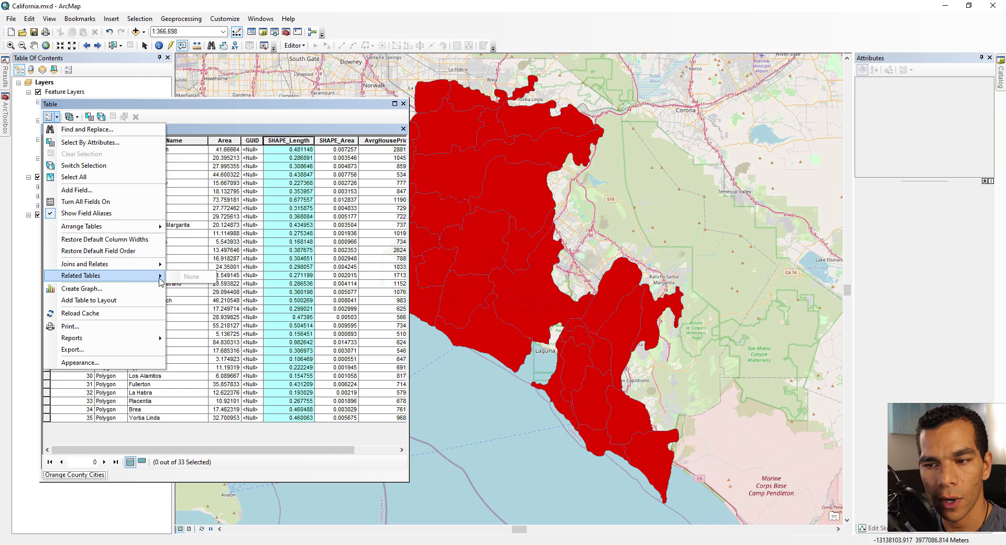
pyautogui.click(104, 289)
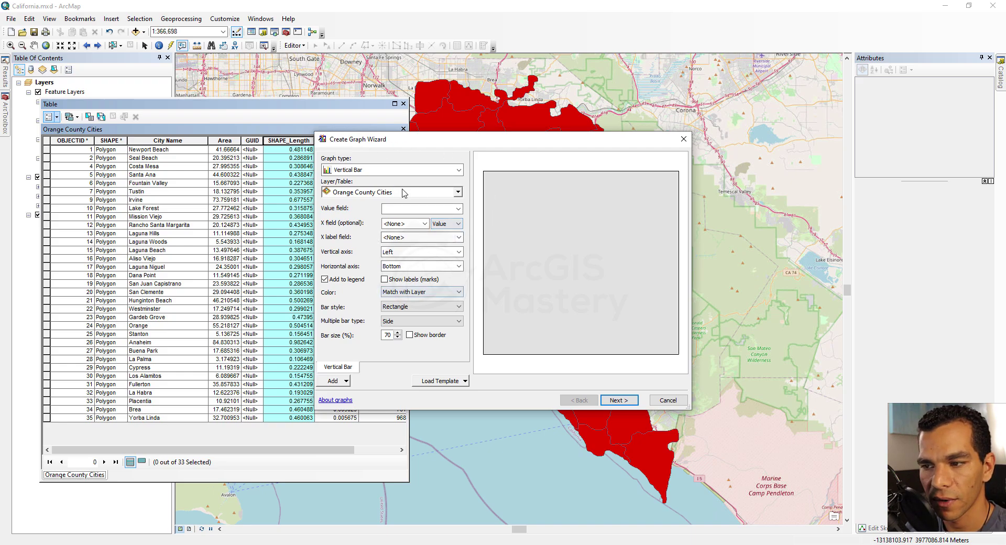
pyautogui.click(668, 400)
pyautogui.click(56, 117)
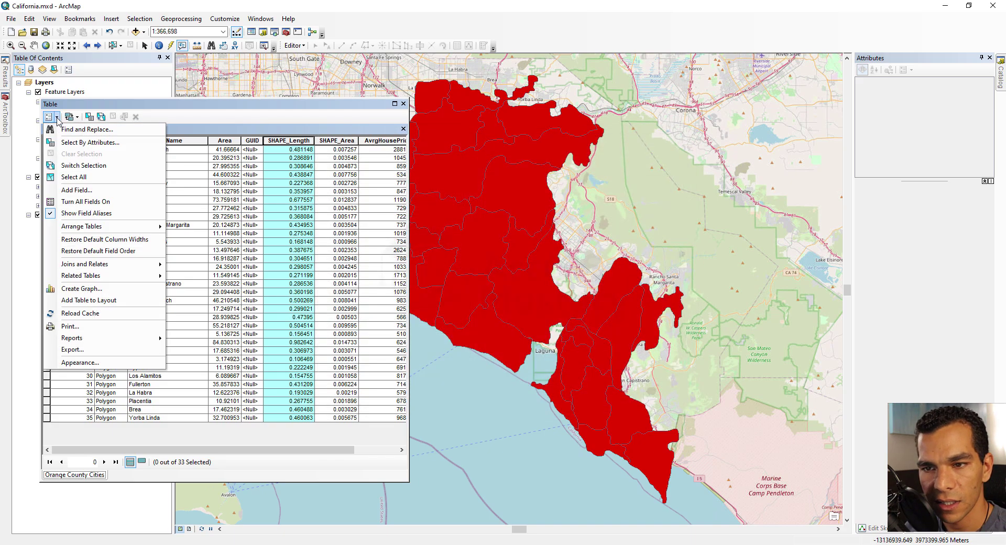
# - In layout view, add the Orange County Cities attribute table to the page layout
pyautogui.click(120, 302)
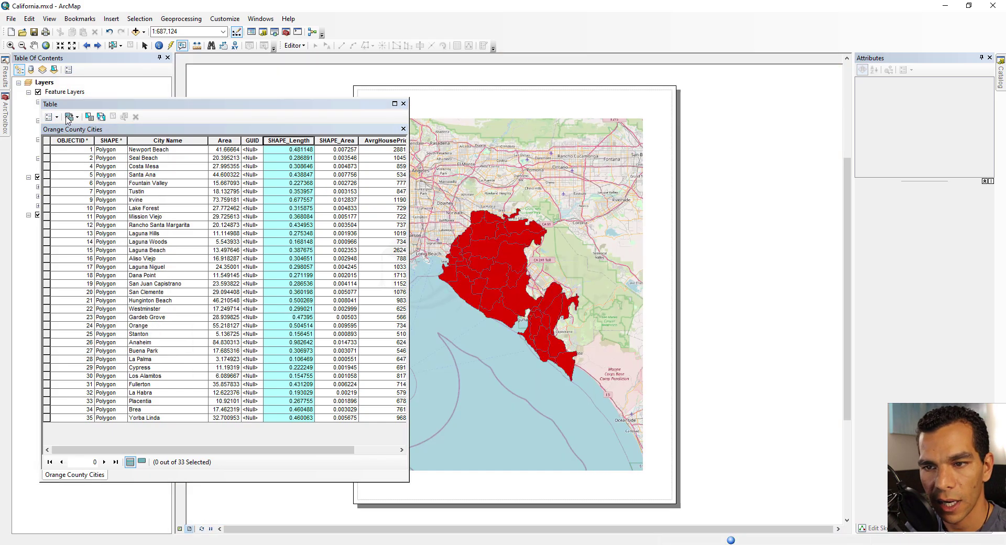
pyautogui.click(51, 117)
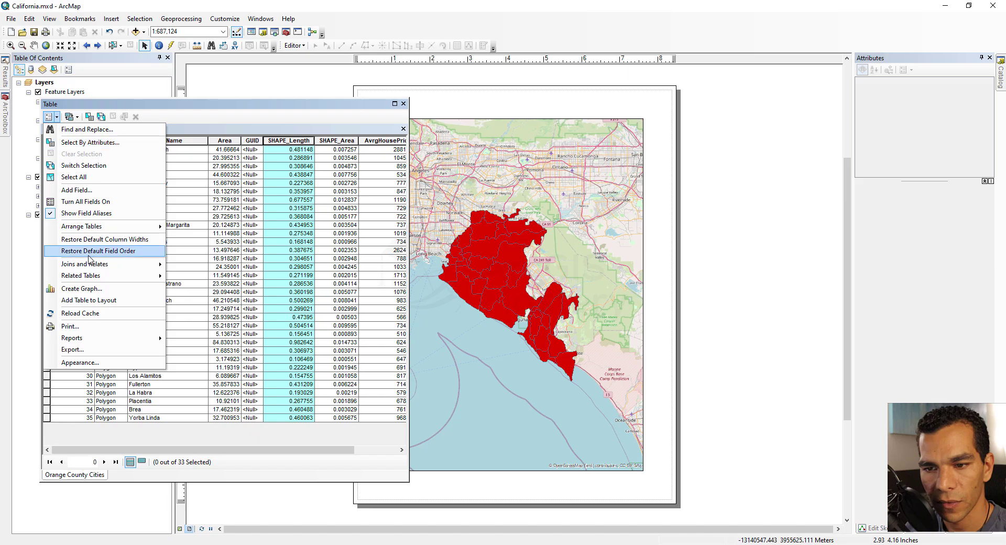
pyautogui.click(97, 300)
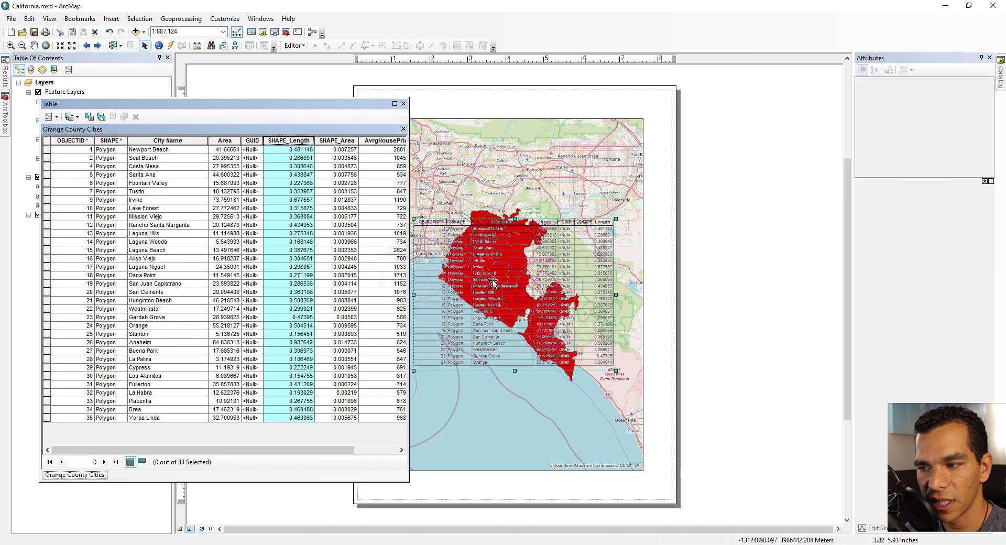
# - Shorten the map frame, move the table below it, and return to data view
pyautogui.click(519, 423)
pyautogui.moveTo(509, 470); pyautogui.dragTo(521, 317)
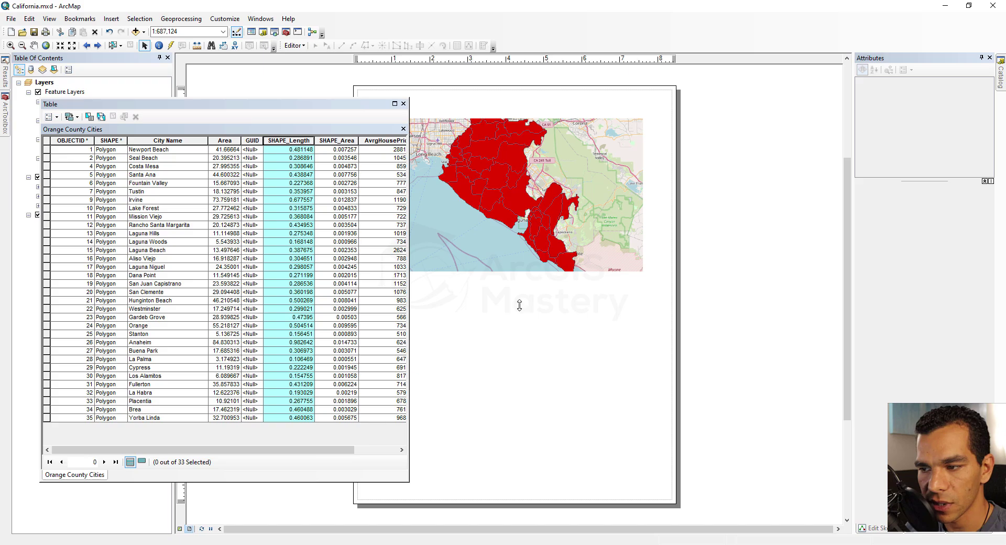
pyautogui.click(520, 314)
pyautogui.moveTo(518, 367); pyautogui.dragTo(516, 457)
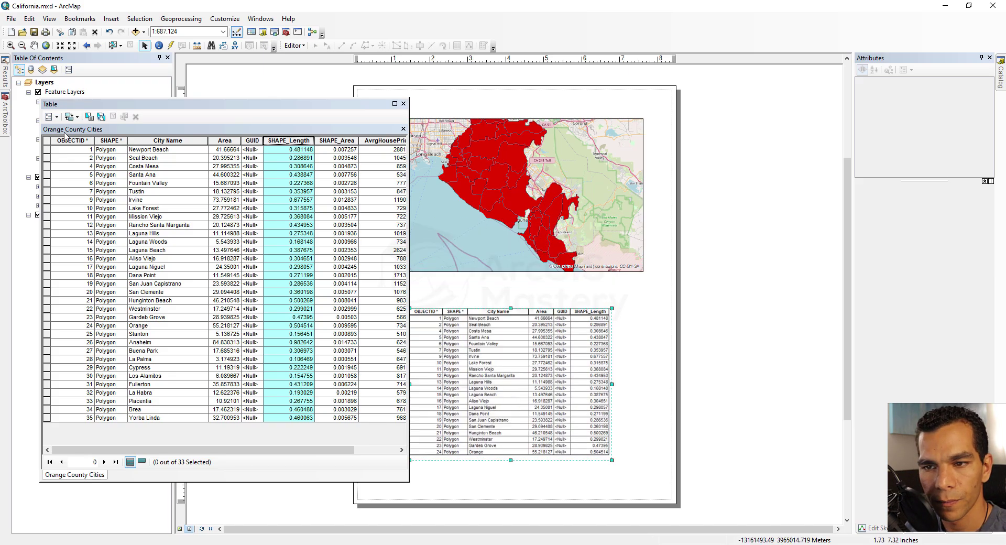
pyautogui.click(180, 529)
pyautogui.click(50, 116)
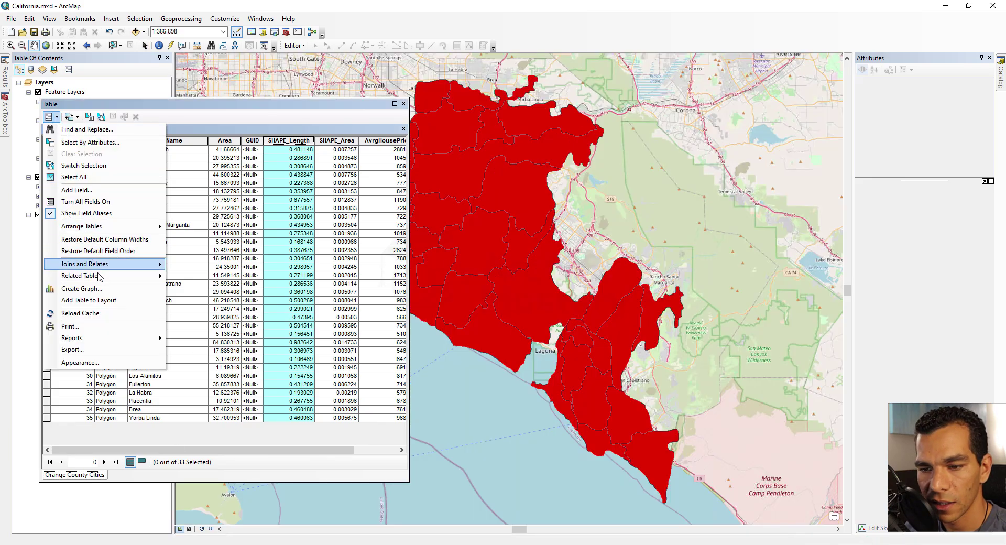
# - Start Reports > Create Report with Orange County Cities as the report layer
pyautogui.click(103, 314)
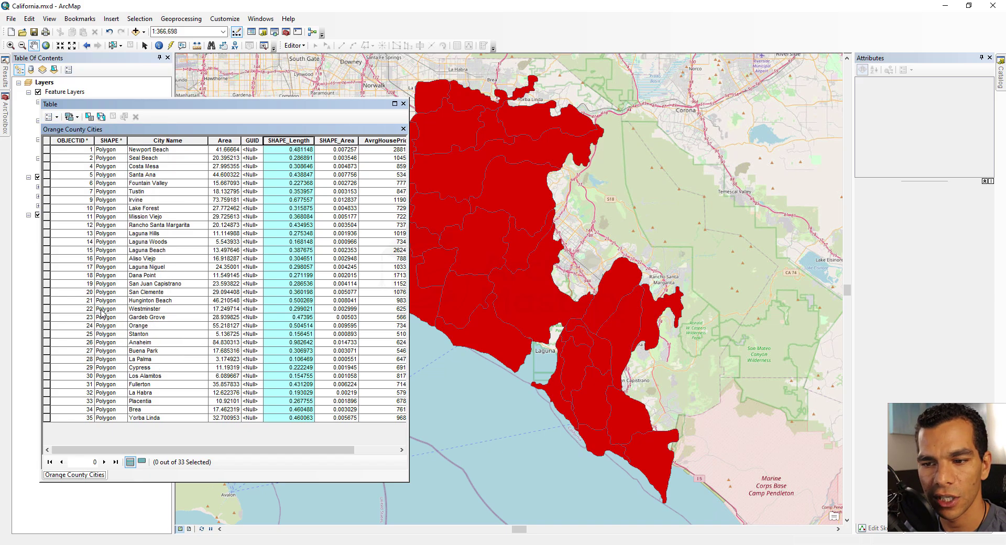
pyautogui.click(58, 118)
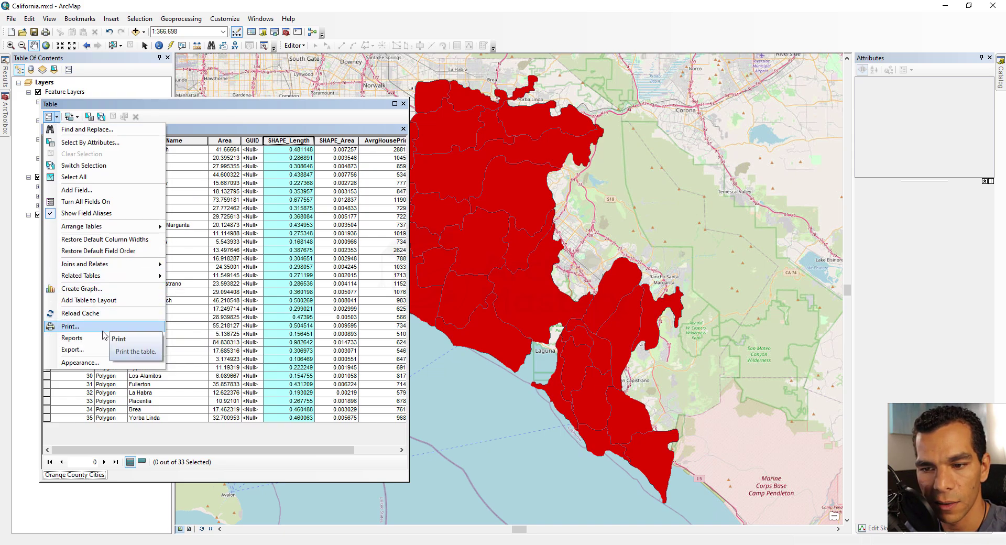
pyautogui.moveTo(100, 342)
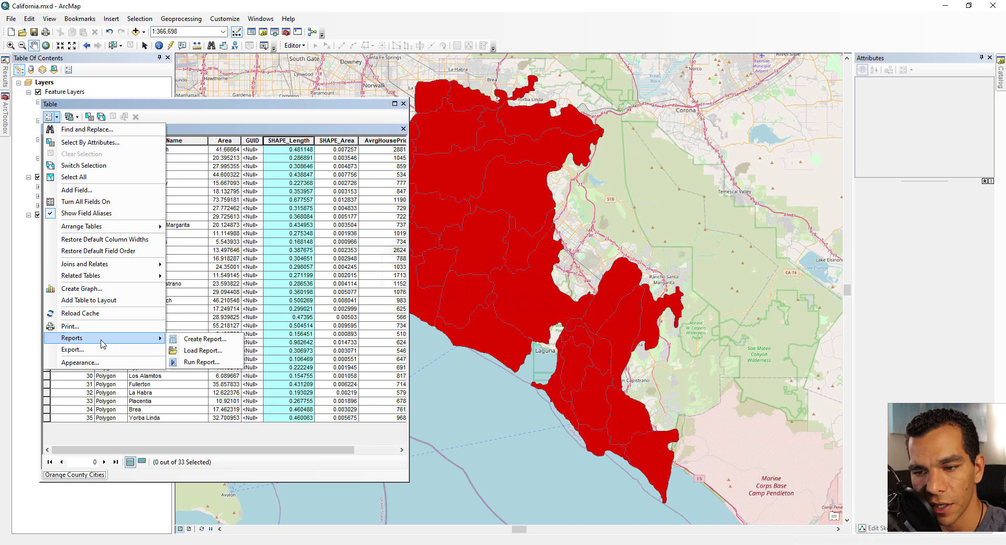
pyautogui.click(210, 340)
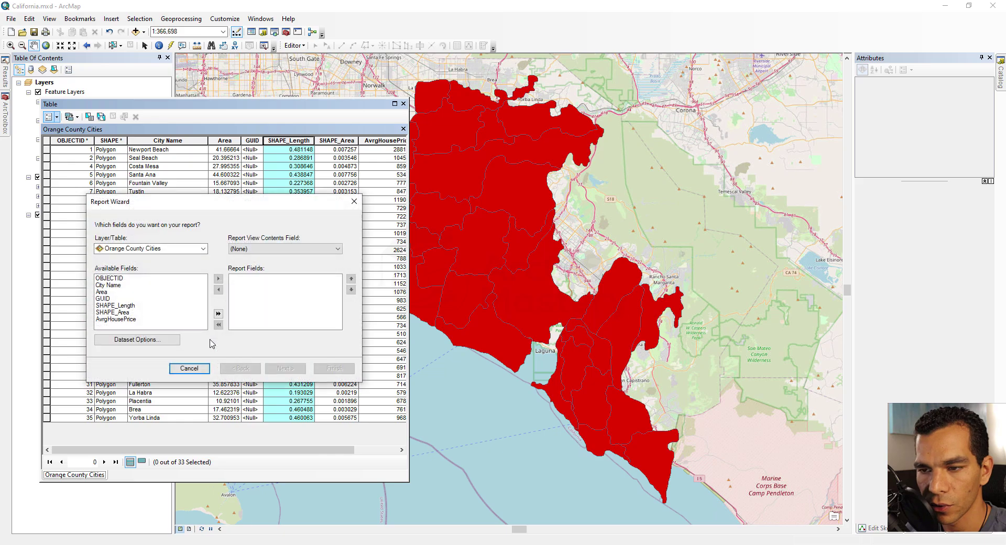
pyautogui.click(204, 249)
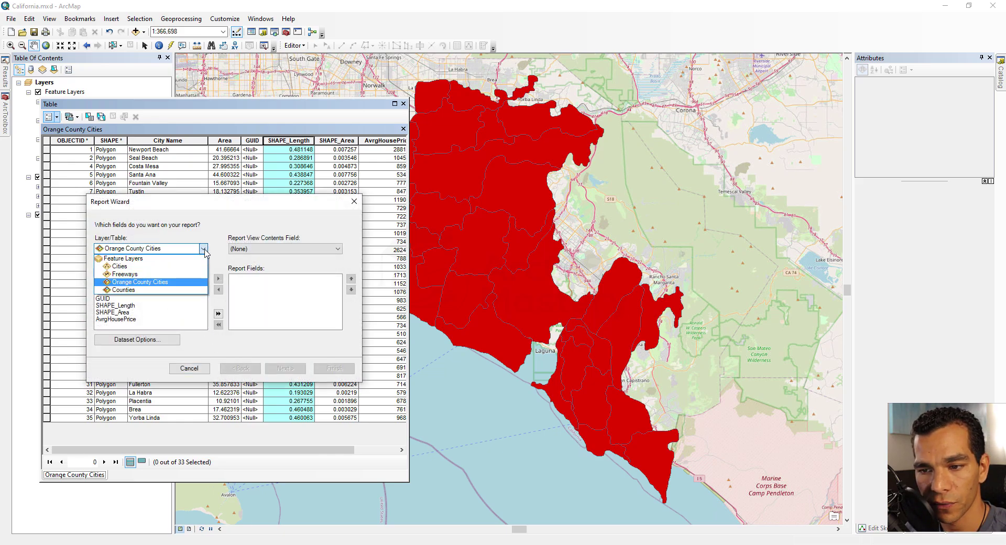
pyautogui.click(168, 285)
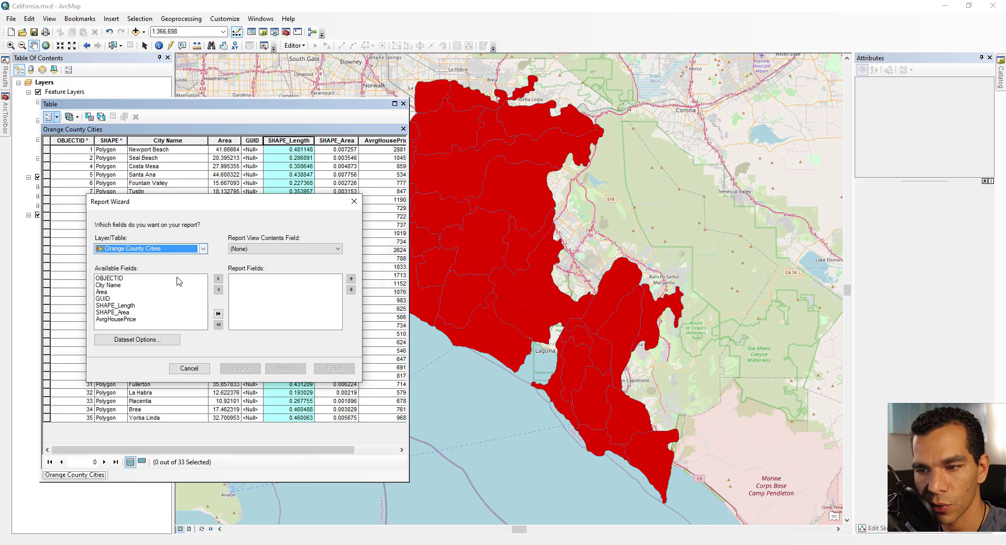
# - Add City Name and AvrgHousePrice to the report fields
pyautogui.click(114, 286)
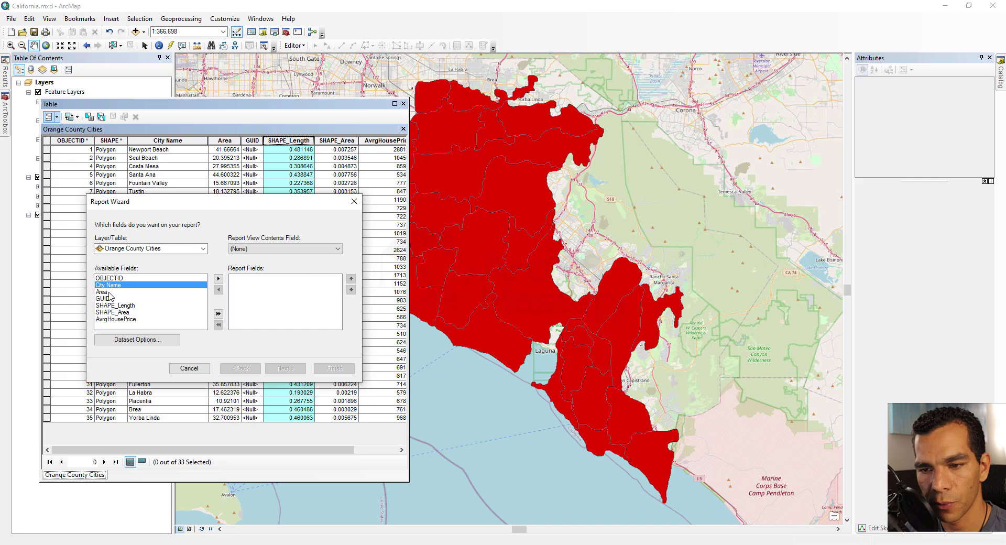
pyautogui.keyDown('ctrl'); pyautogui.click(109, 293); pyautogui.keyUp('ctrl')
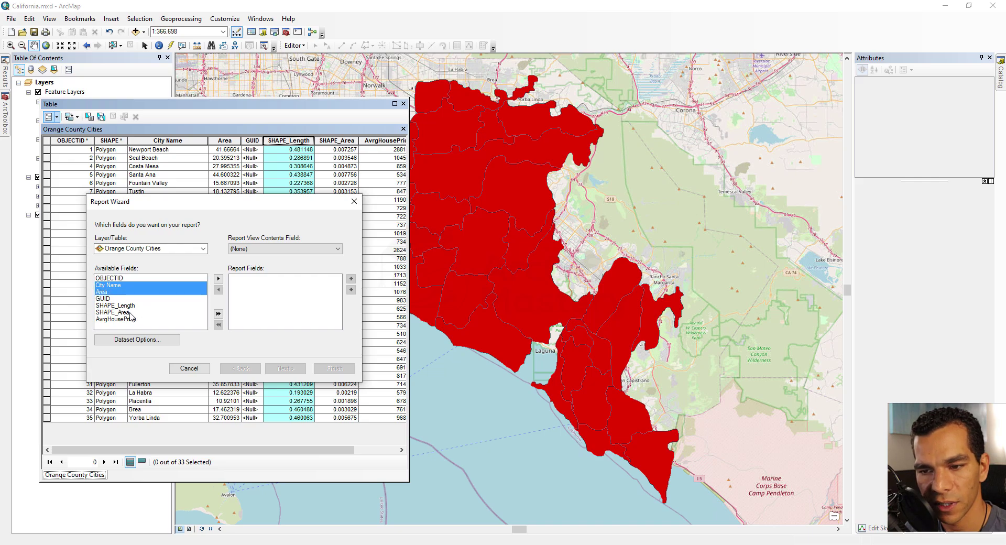
pyautogui.keyDown('ctrl'); pyautogui.click(112, 293); pyautogui.keyUp('ctrl')
pyautogui.keyDown('ctrl'); pyautogui.click(112, 292); pyautogui.keyUp('ctrl')
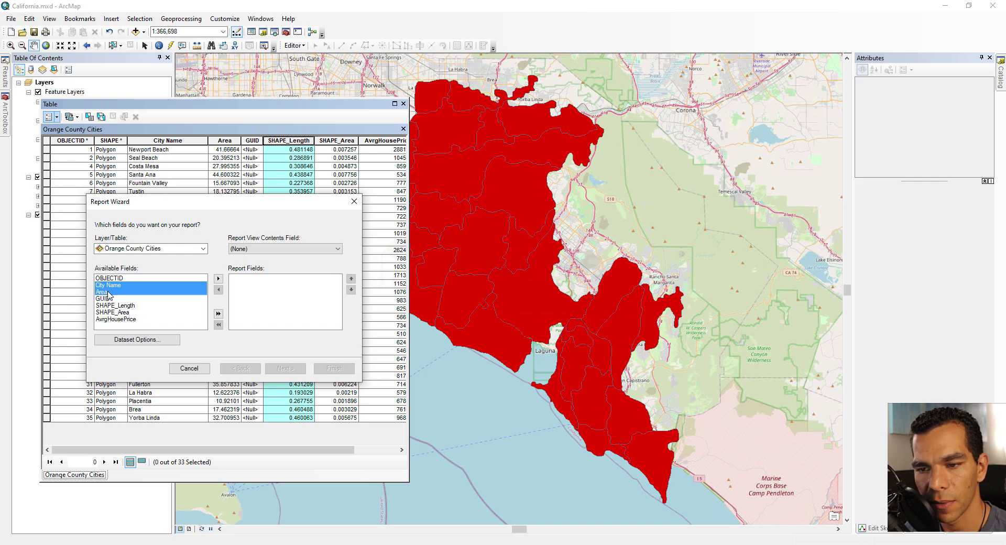
pyautogui.keyDown('ctrl'); pyautogui.click(130, 321); pyautogui.keyUp('ctrl')
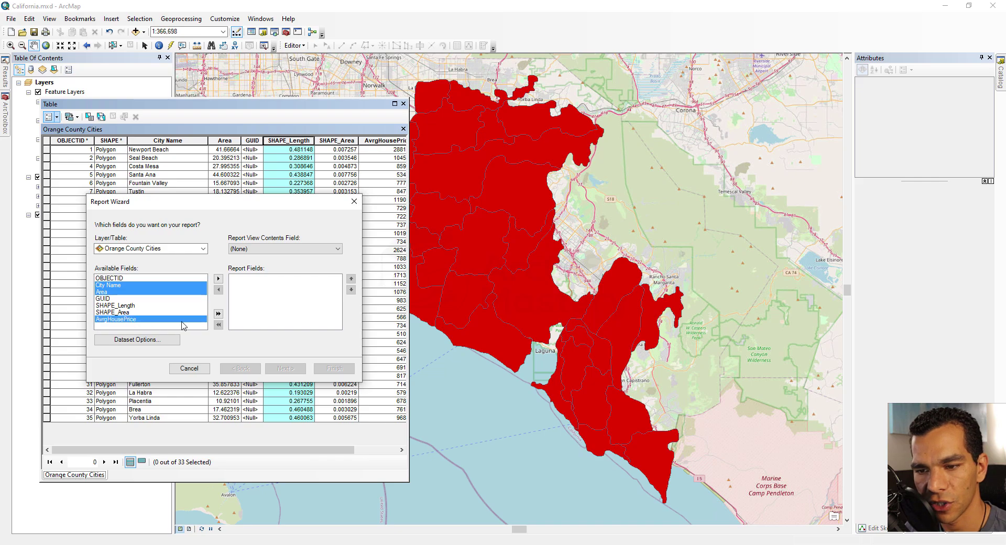
pyautogui.click(219, 278)
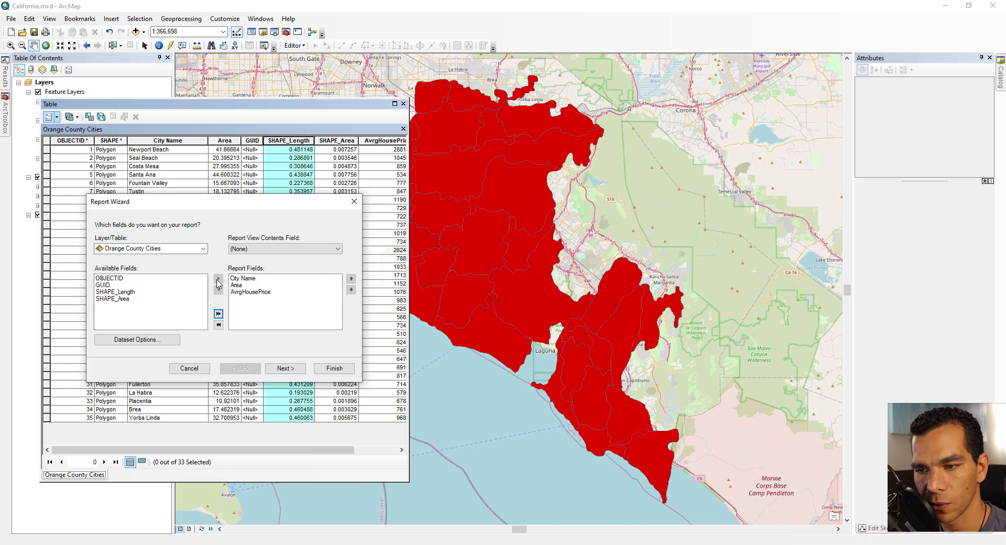
# - Accept default grouping, sorting, stepped layout and style, and finish the Orange County Cities report
pyautogui.click(285, 368)
pyautogui.click(286, 368)
pyautogui.click(287, 369)
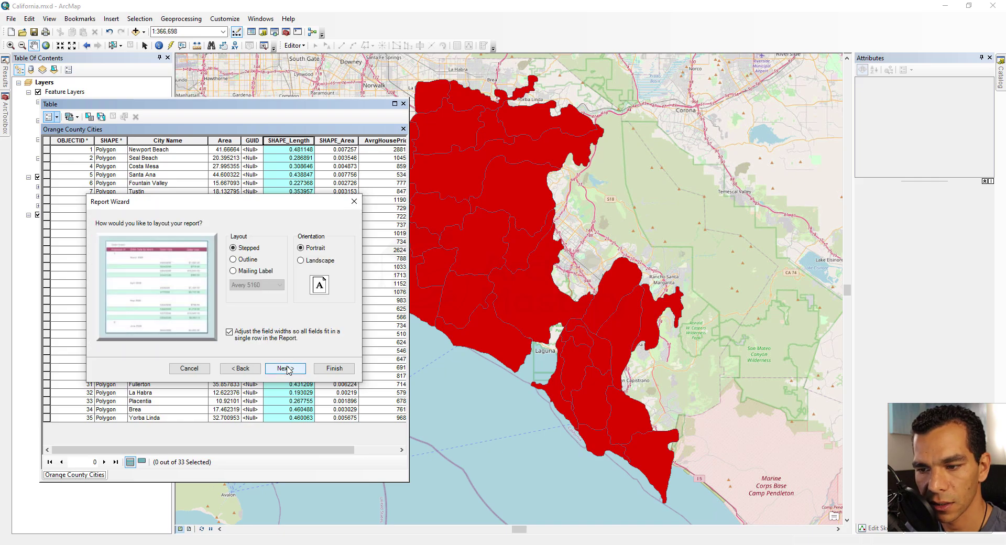
pyautogui.click(286, 368)
pyautogui.click(286, 368)
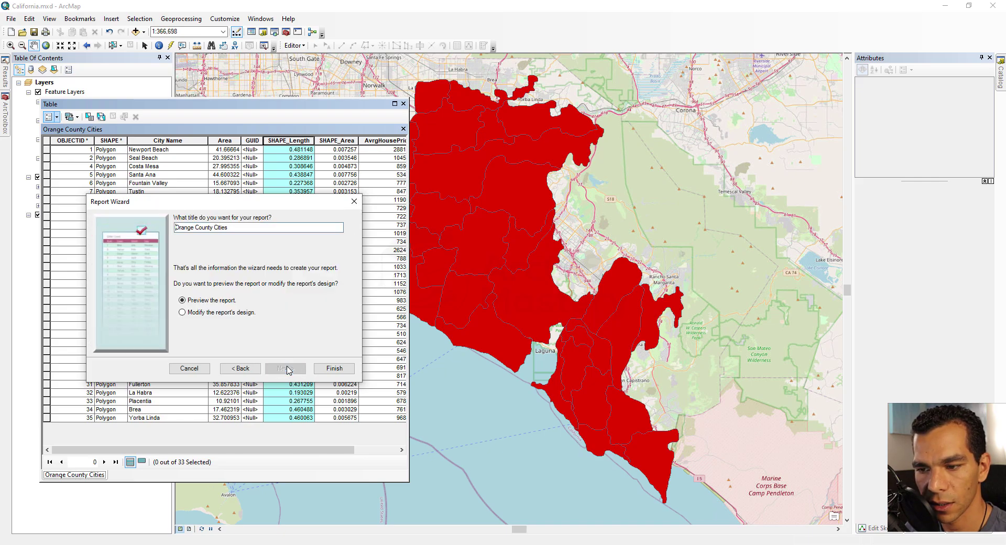
pyautogui.click(326, 369)
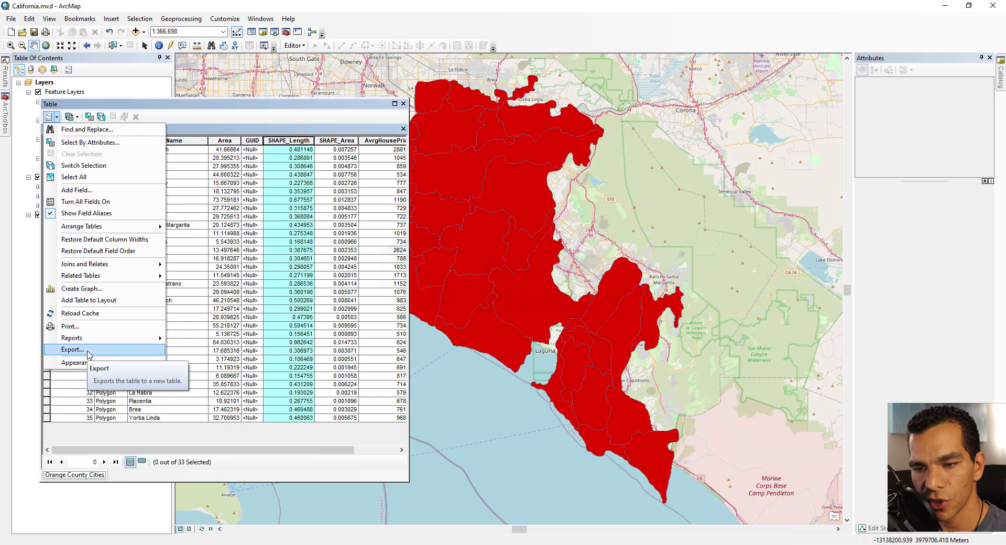
# - Export all records of the table, choosing Text File as the output type
pyautogui.click(73, 350)
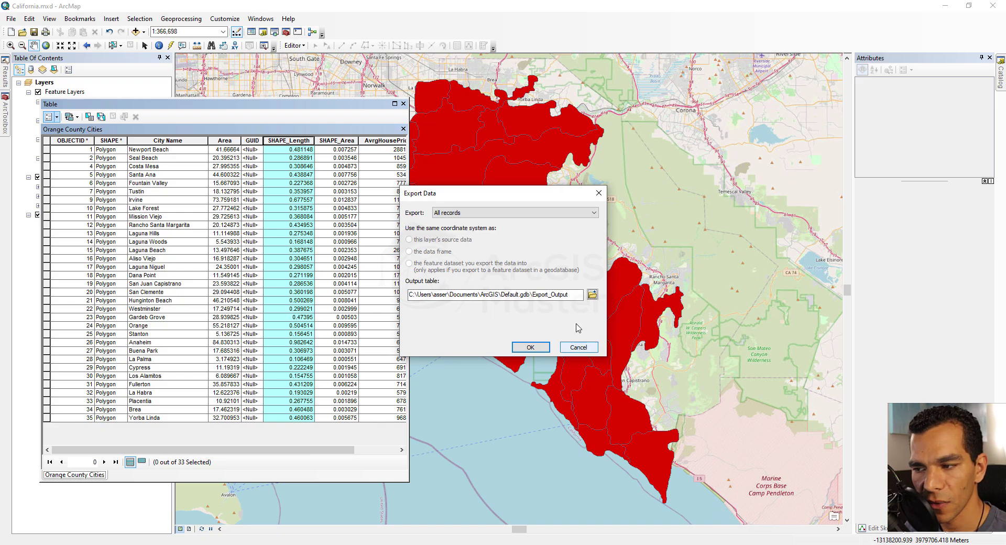
pyautogui.click(592, 295)
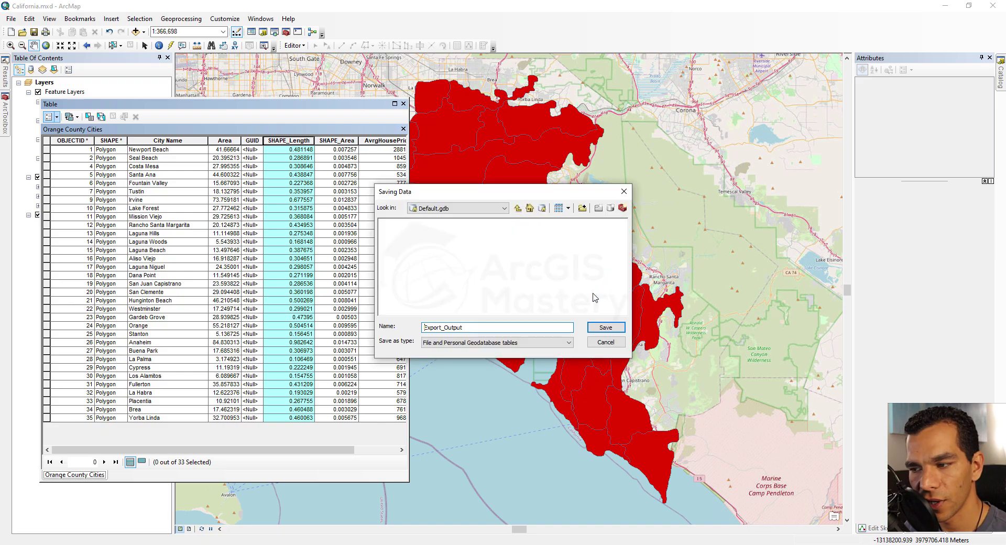
pyautogui.click(560, 344)
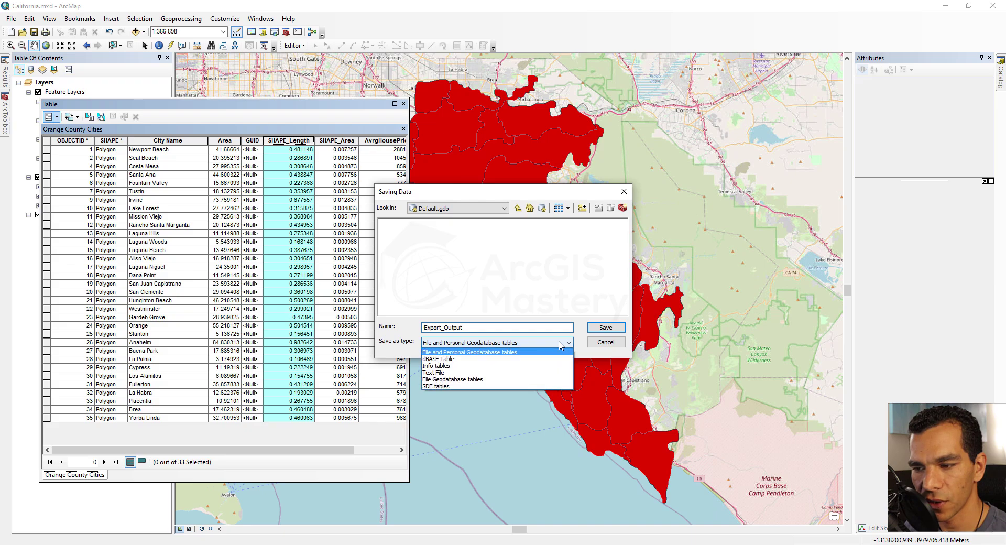
pyautogui.click(452, 376)
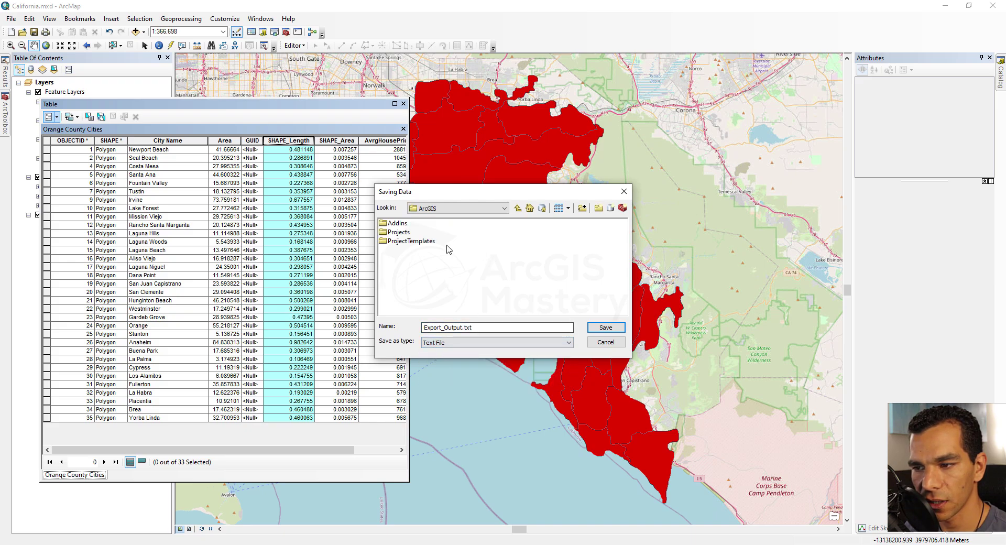
# - Save Export_Output.txt into a new Table Export folder under Course Data and run the export
pyautogui.click(505, 208)
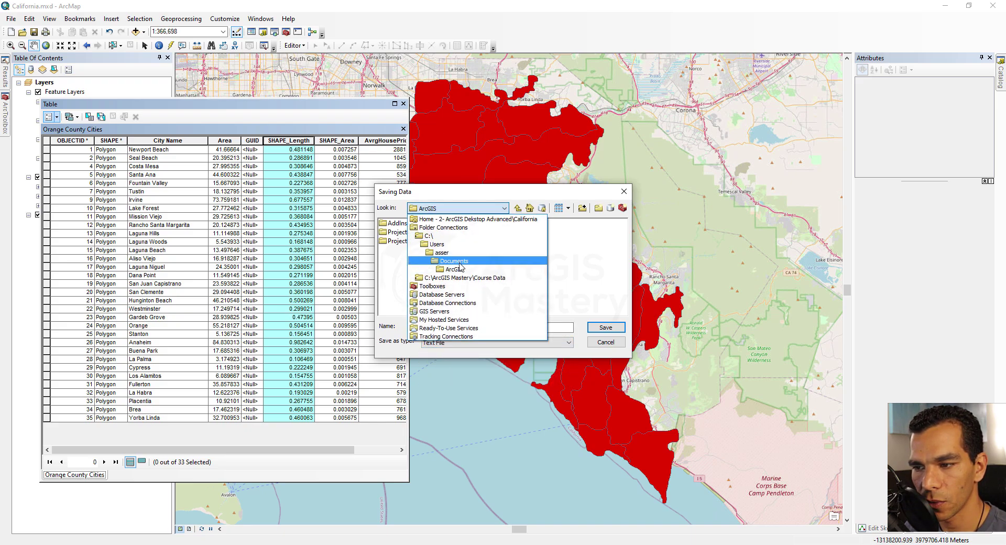
pyautogui.click(454, 278)
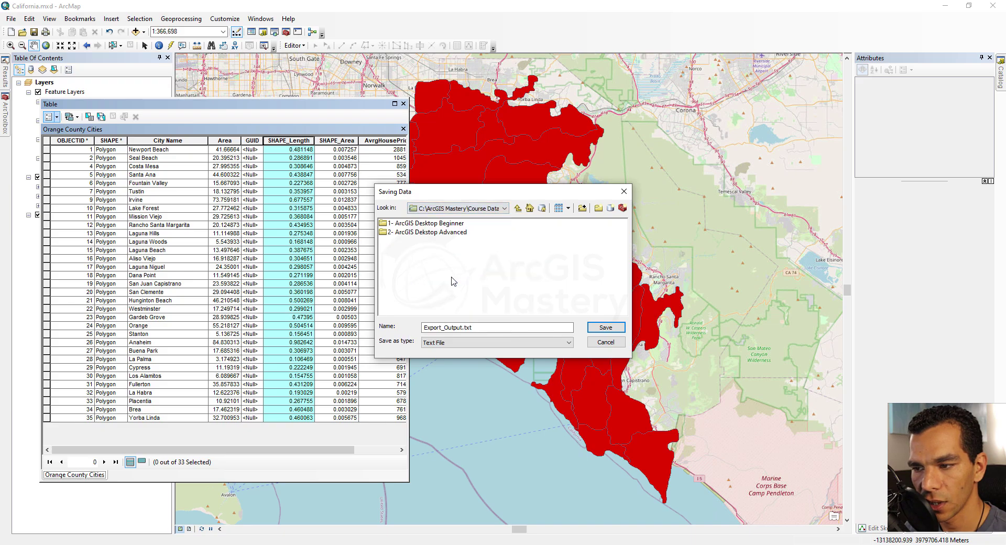
pyautogui.doubleClick(439, 234)
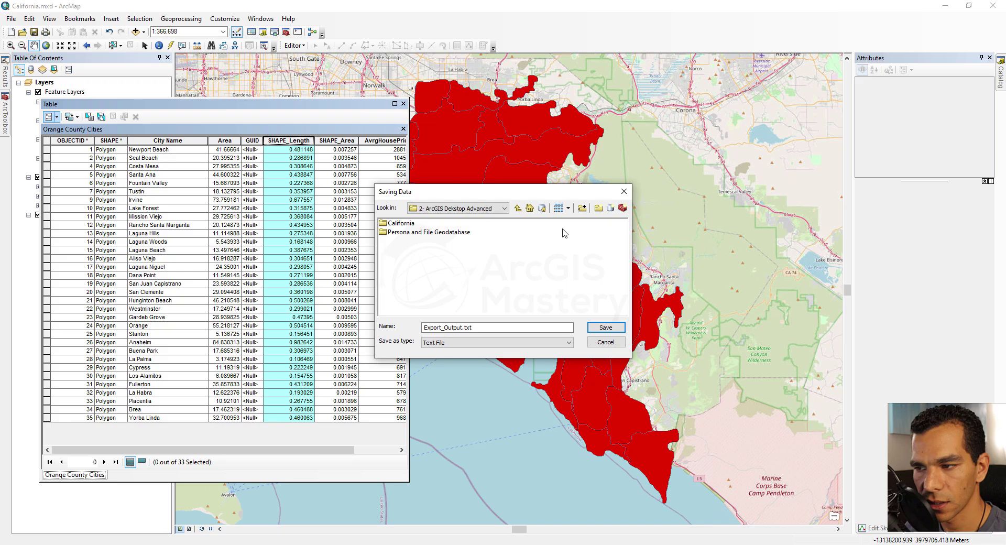
pyautogui.click(599, 209)
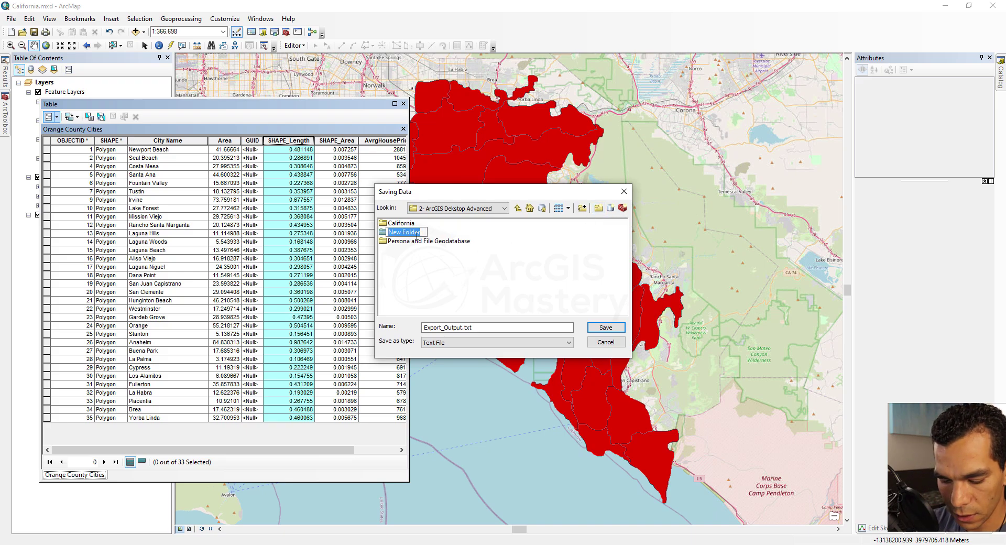
pyautogui.write('Table E')
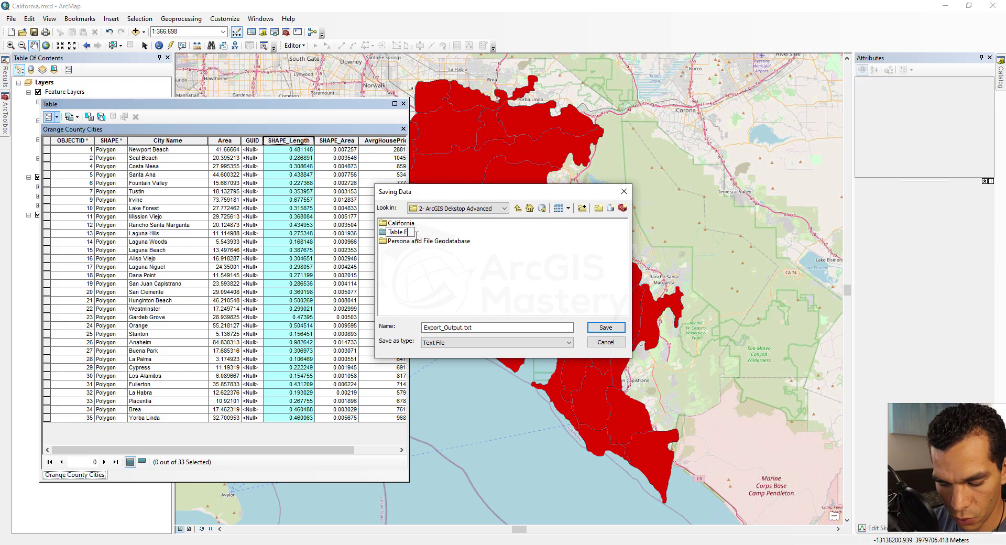
pyautogui.write('xport')
pyautogui.press('Return')
pyautogui.press('Return')
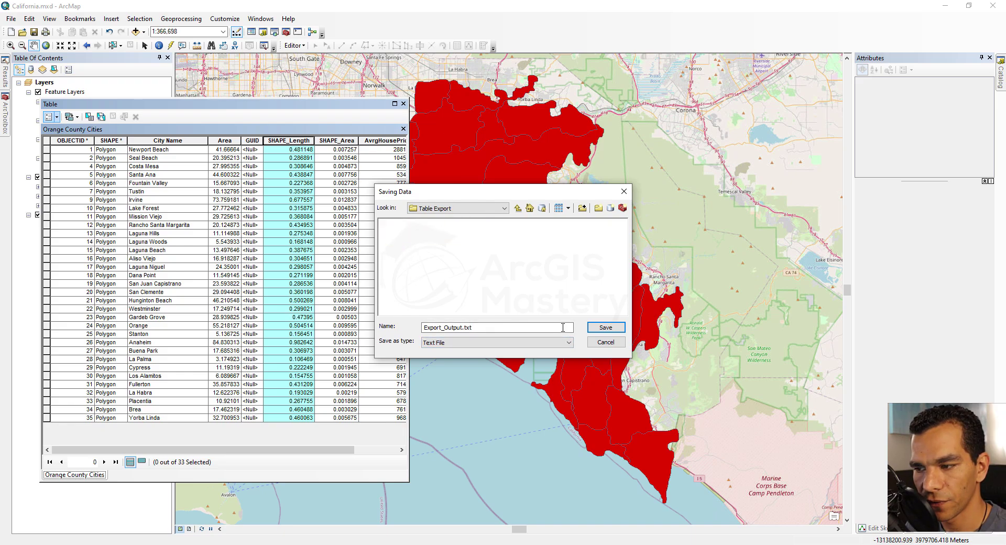
pyautogui.click(608, 333)
pyautogui.click(532, 347)
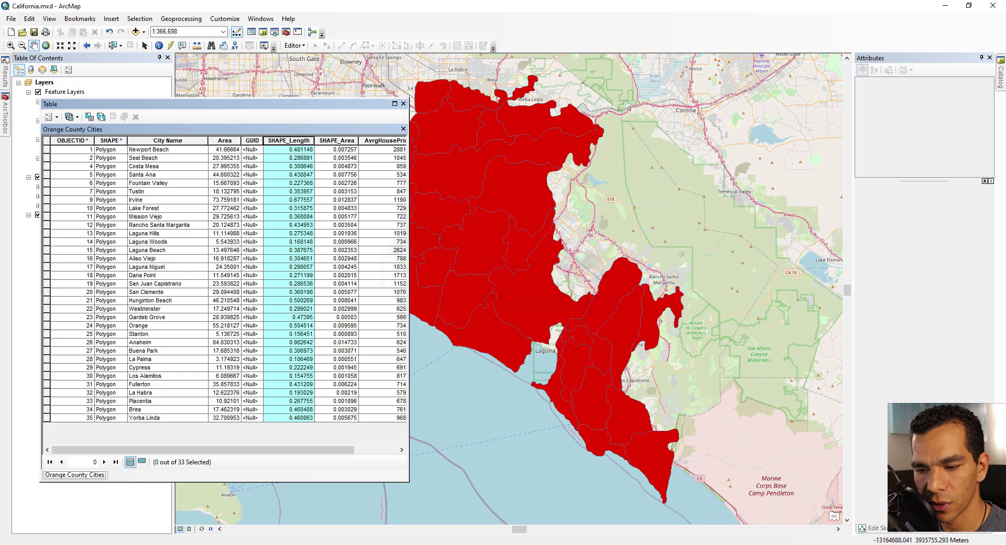
# - Check the contents of Export_Output.txt in the Table Export folder
pyautogui.click(280, 540)
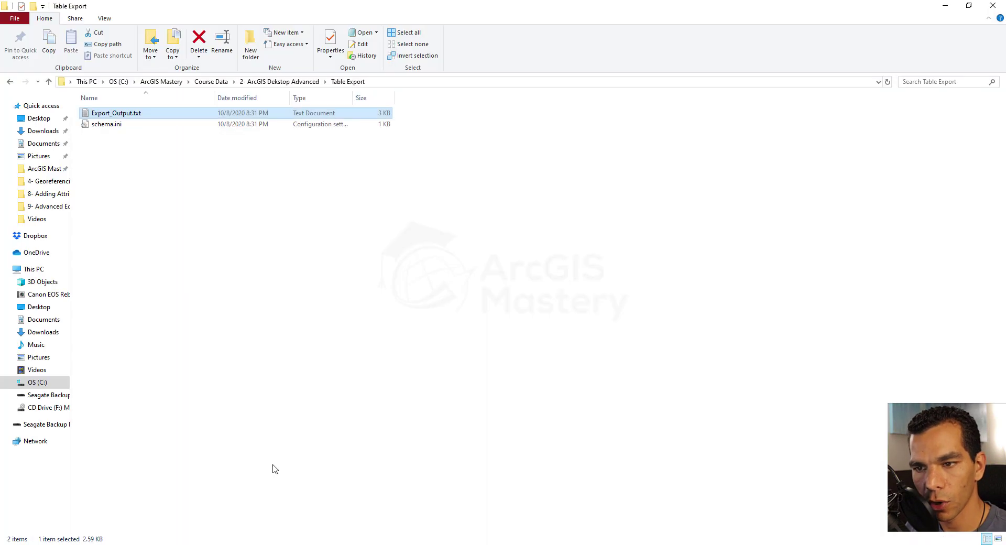
pyautogui.doubleClick(121, 116)
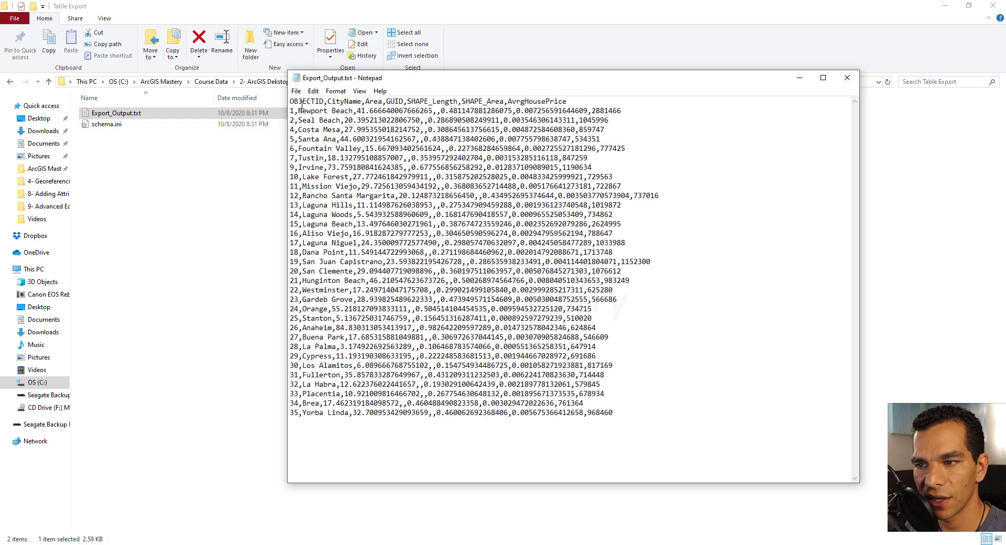
pyautogui.hotkey('alt', 'F4')
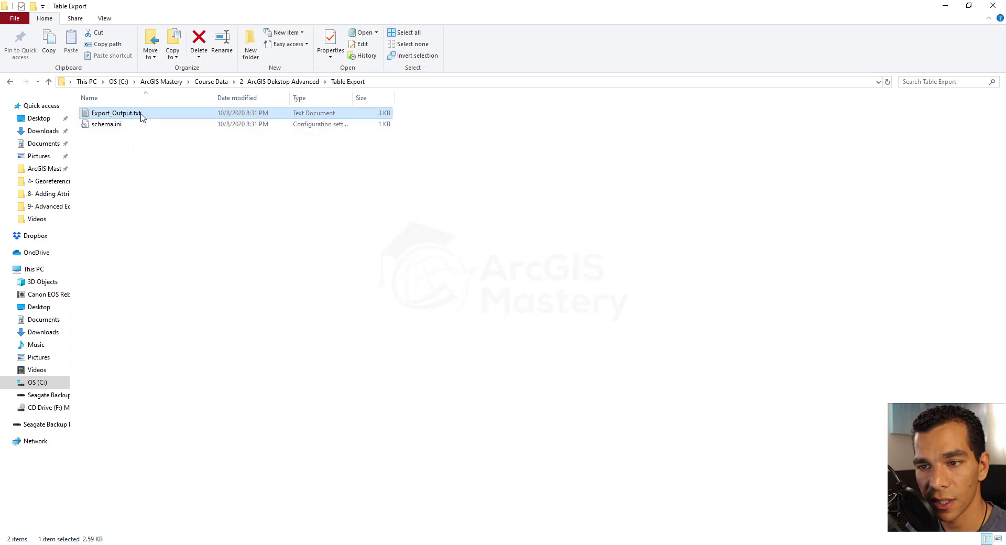
# - Rename Export_Output.txt to Export_Output.csv and open it in Excel
pyautogui.click(140, 116)
pyautogui.click(143, 112)
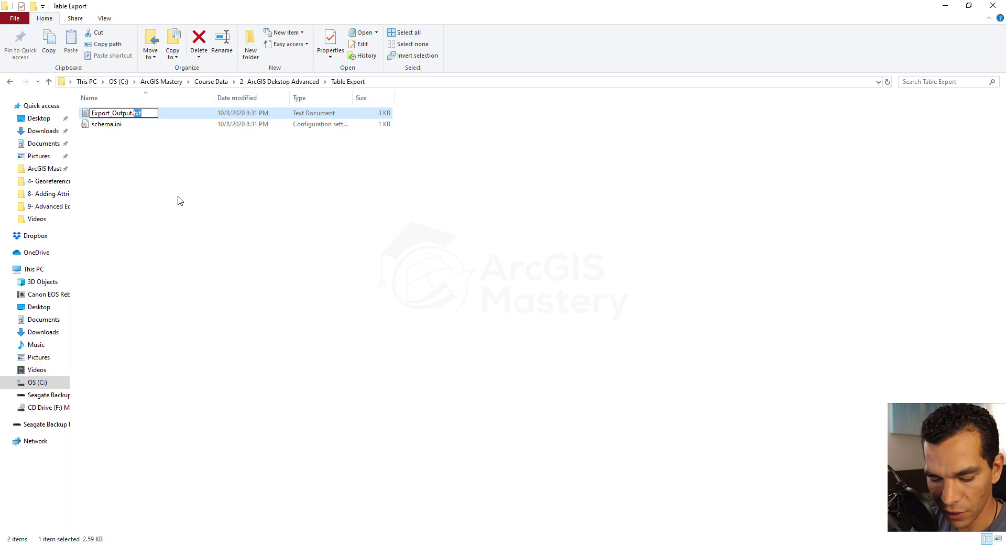
pyautogui.write('csv')
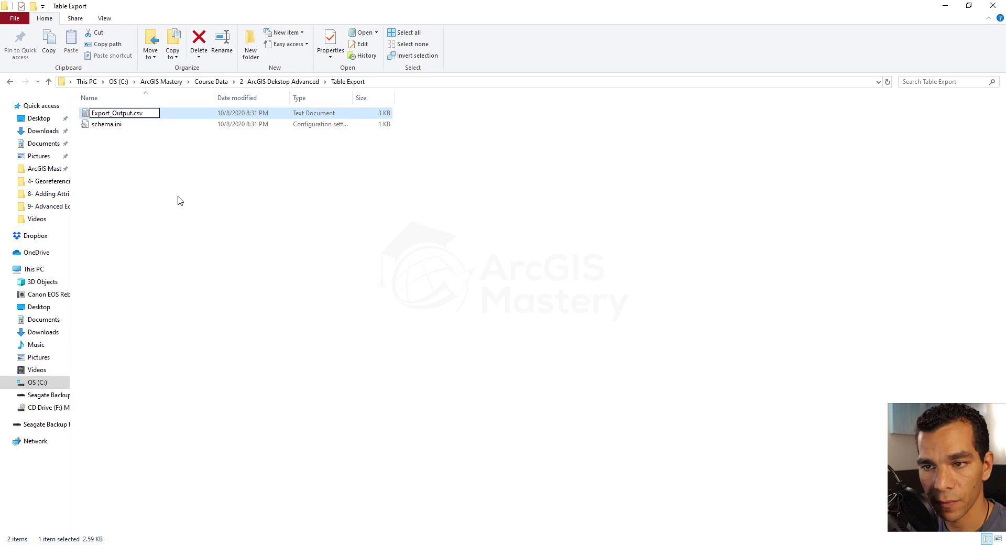
pyautogui.press('Return')
pyautogui.click(550, 281)
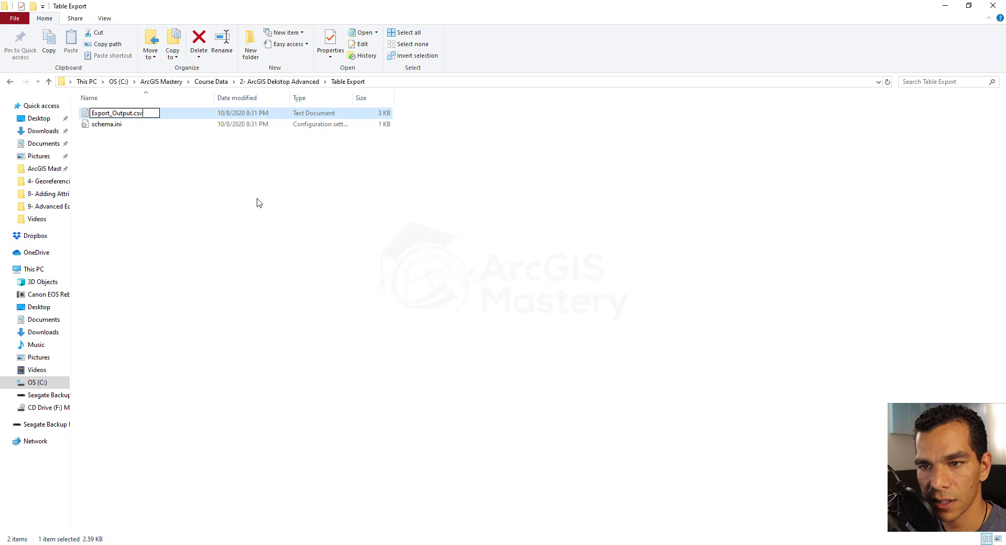
pyautogui.doubleClick(117, 114)
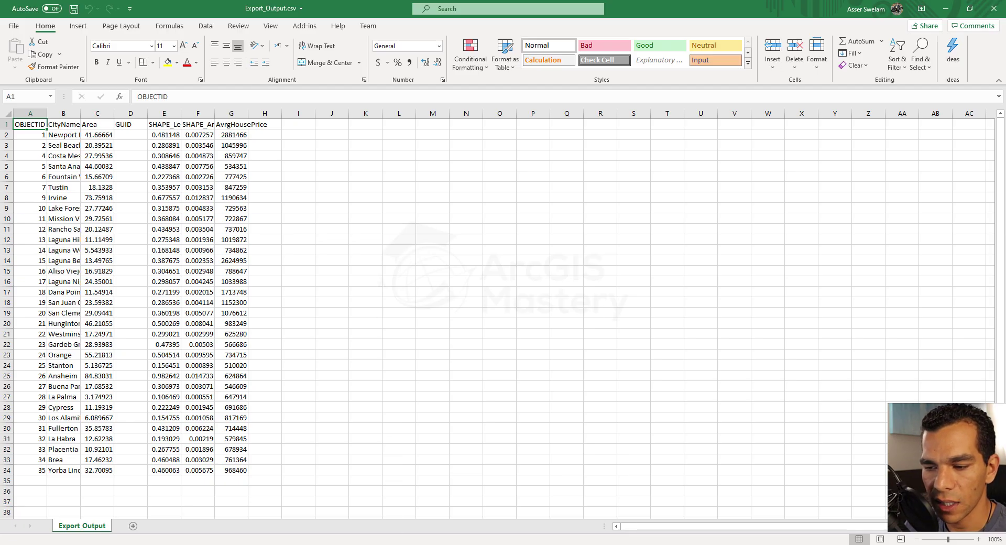
# - Reopen and cancel the table's export settings, view Export_Output.csv in Excel, then return to ArcMap
pyautogui.hotkey('alt', 'Tab')
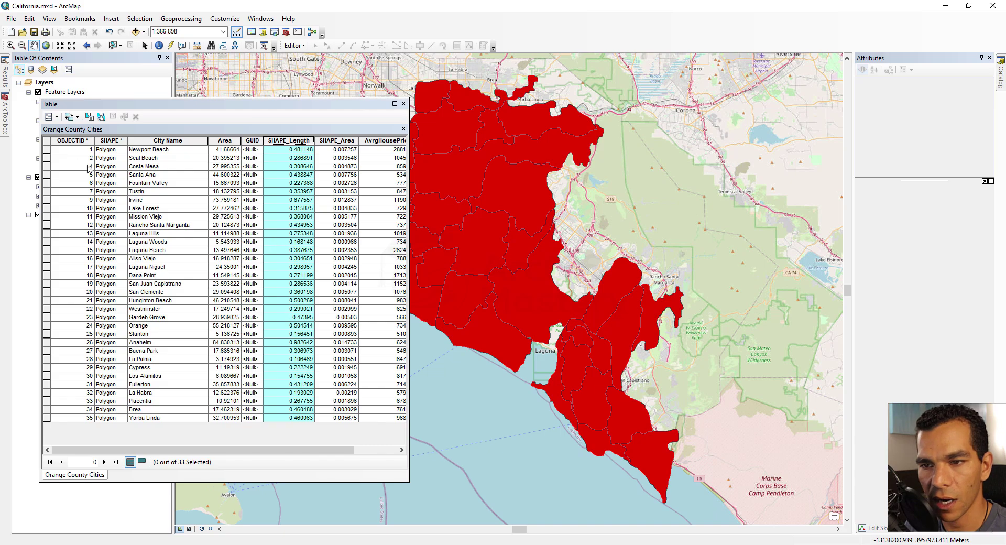
pyautogui.click(56, 117)
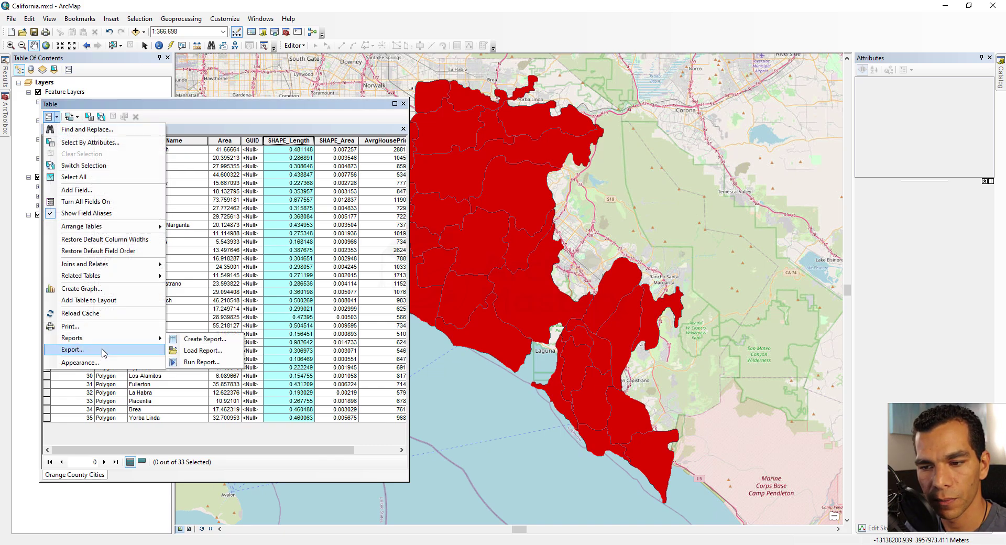
pyautogui.click(74, 349)
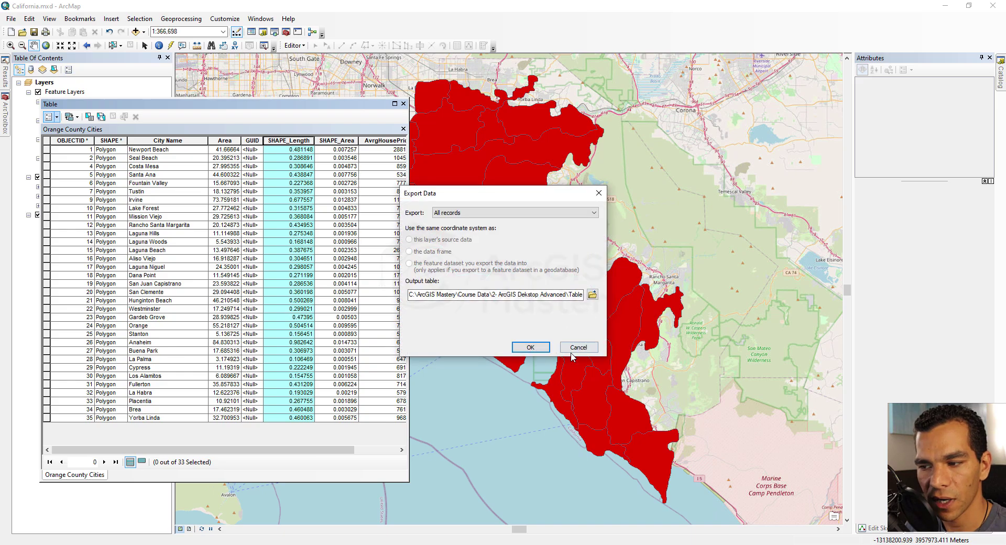
pyautogui.click(572, 350)
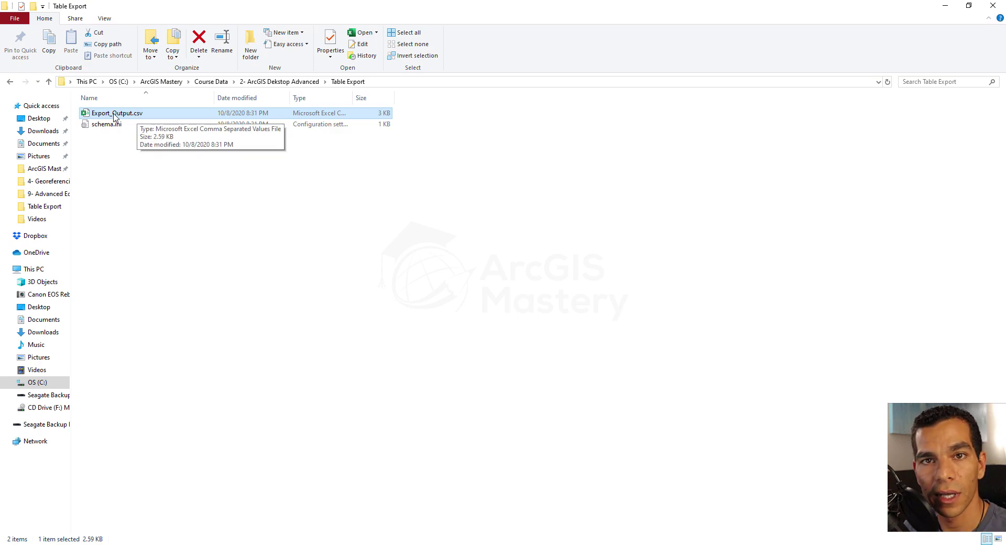
pyautogui.press('Return')
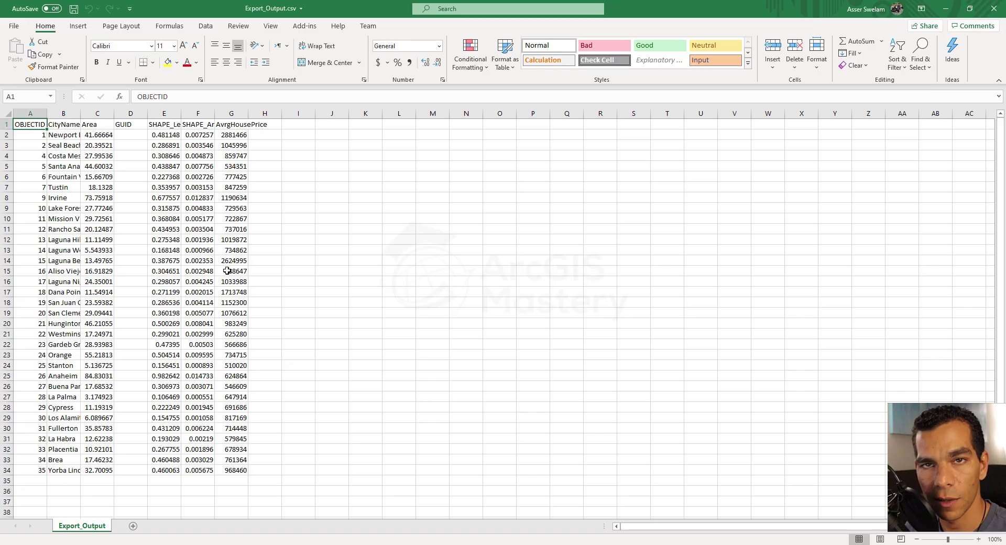
pyautogui.hotkey('alt', 'Tab')
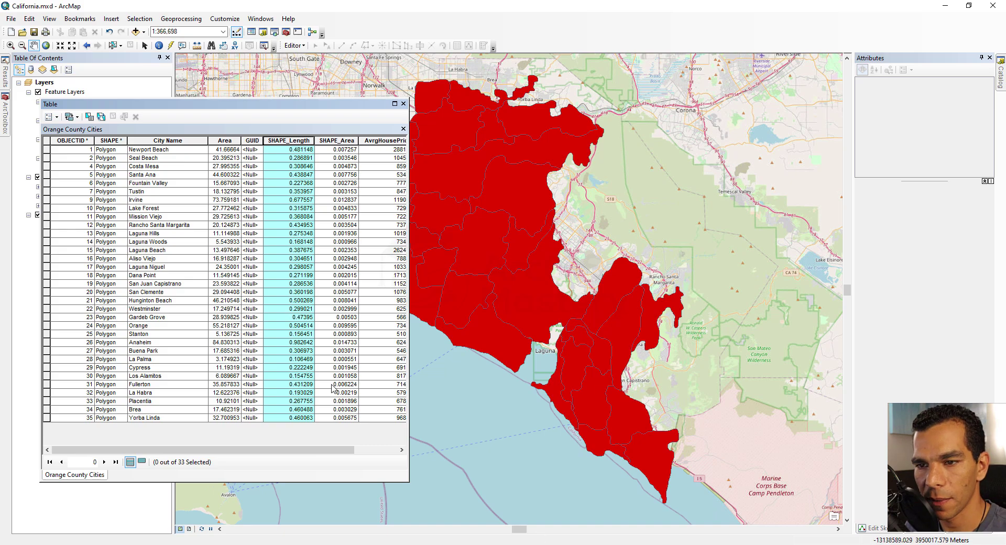
# - Apply a trial Arial 14-point red font to the Orange County Cities table
pyautogui.click(50, 117)
pyautogui.click(100, 364)
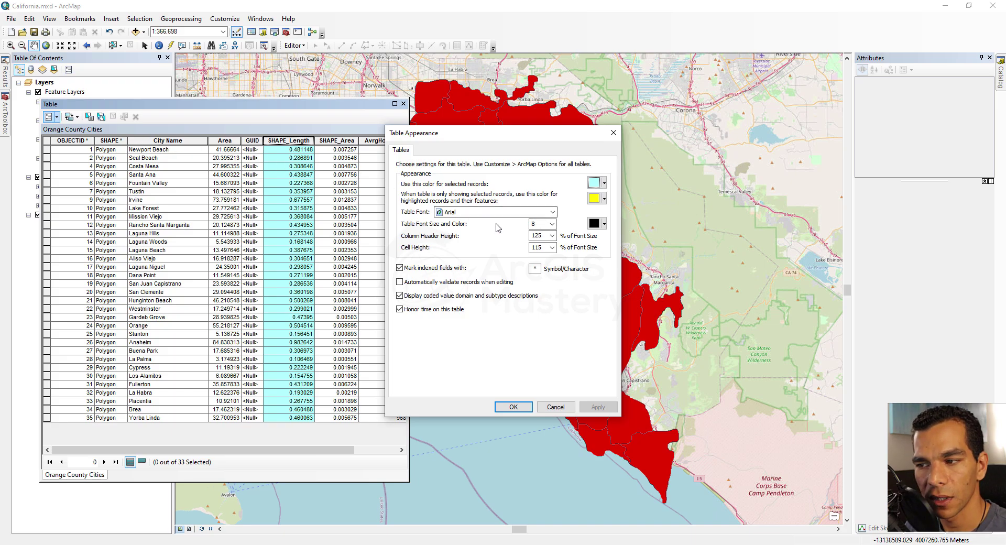
pyautogui.click(540, 215)
pyautogui.click(540, 215)
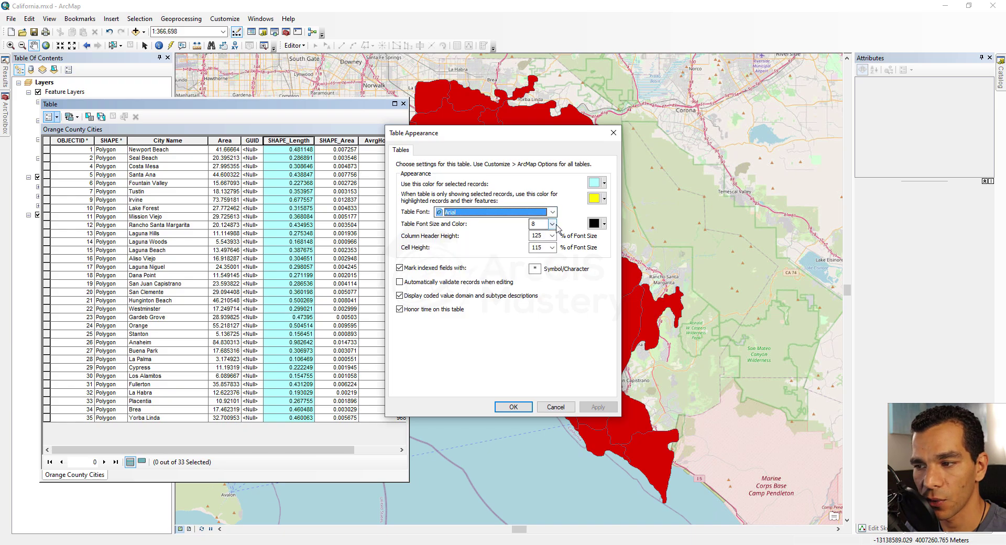
pyautogui.click(553, 224)
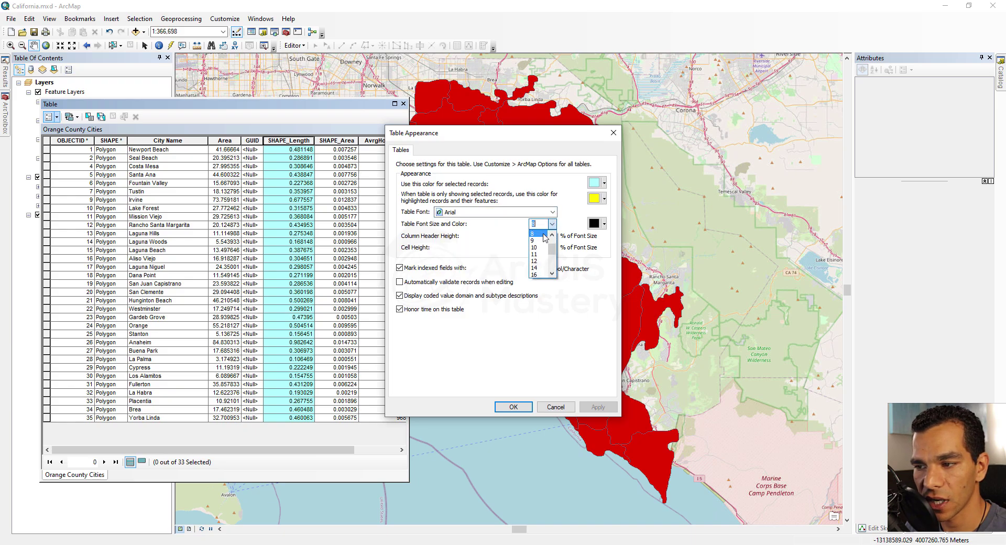
pyautogui.click(539, 269)
pyautogui.click(595, 223)
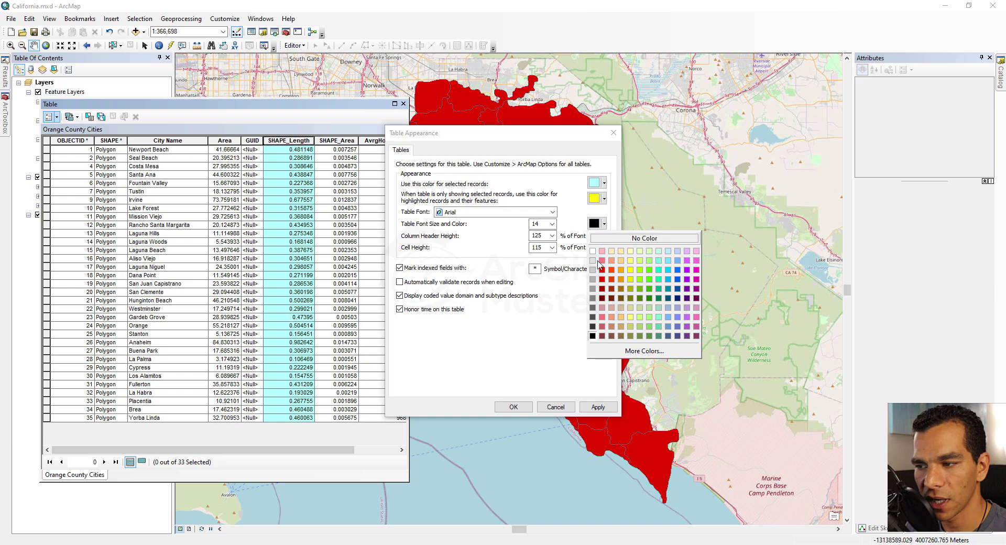
pyautogui.click(603, 275)
pyautogui.click(598, 408)
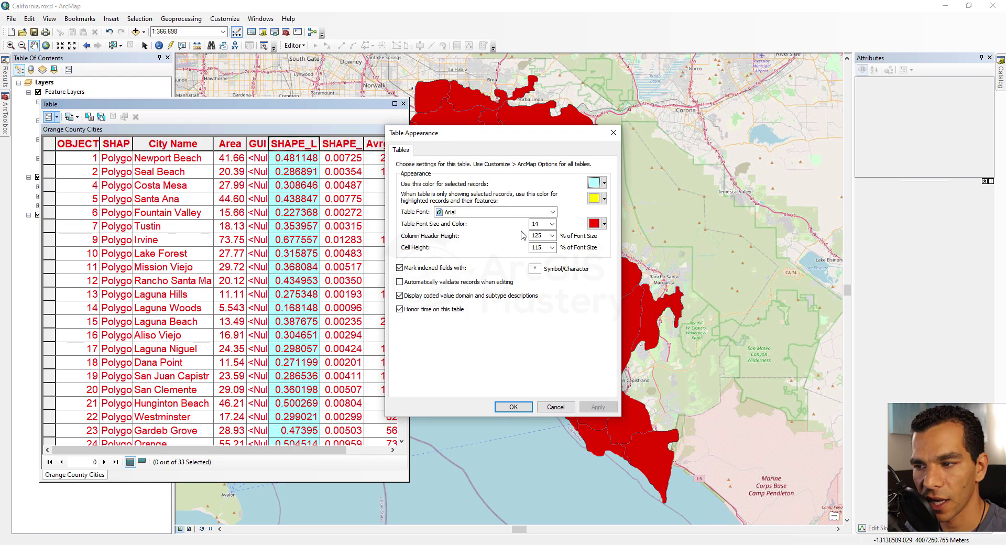
# - Change the table font to 12-point black and apply it
pyautogui.click(552, 224)
pyautogui.scroll(2, 545, 246)
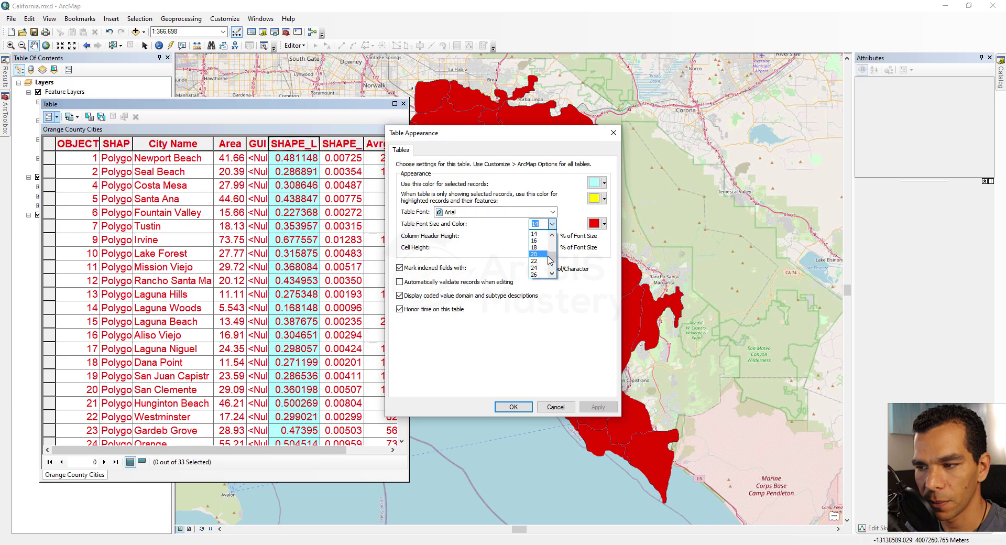
pyautogui.click(540, 262)
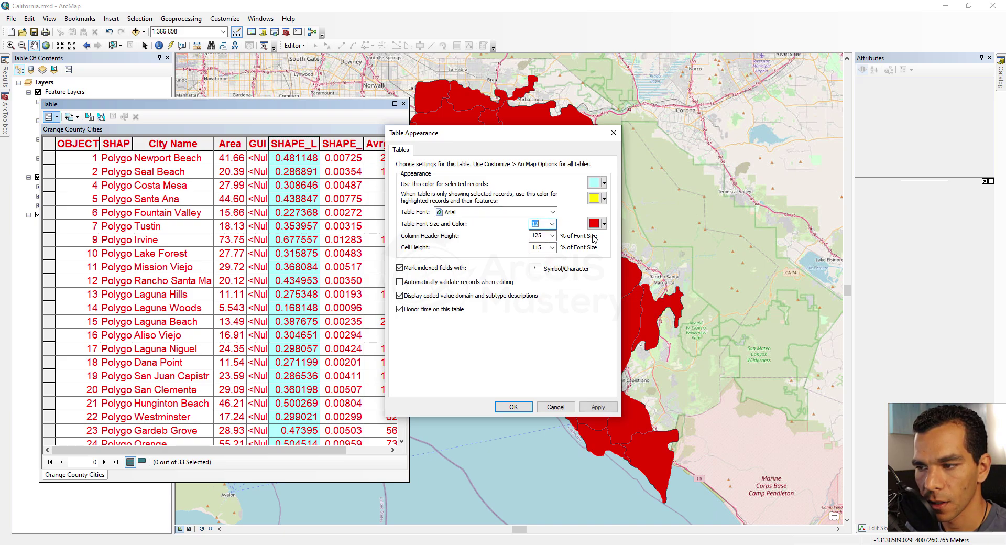
pyautogui.click(604, 224)
pyautogui.click(593, 336)
pyautogui.click(593, 407)
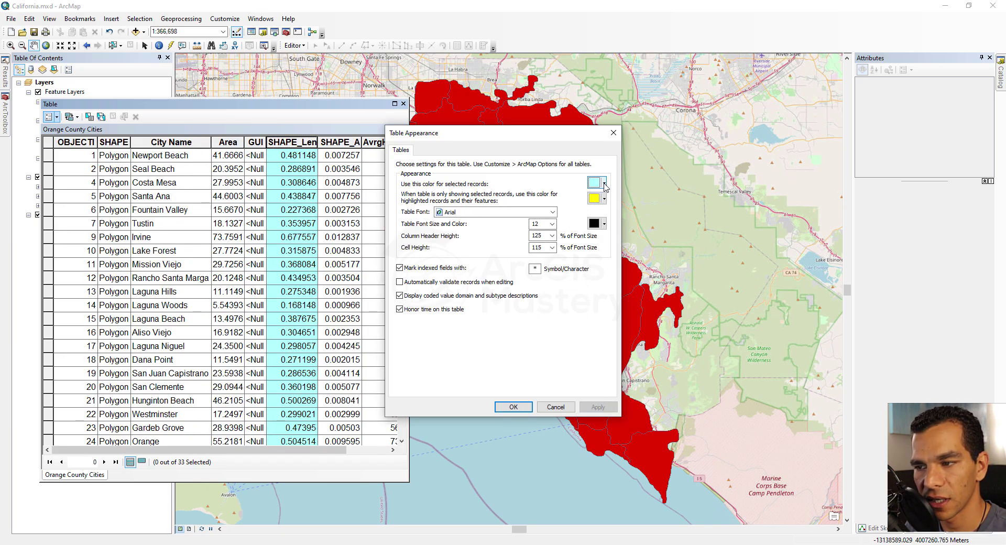
# - Close Table Appearance, then try Related Tables and Select By Attributes without selecting anything
pyautogui.press('Escape')
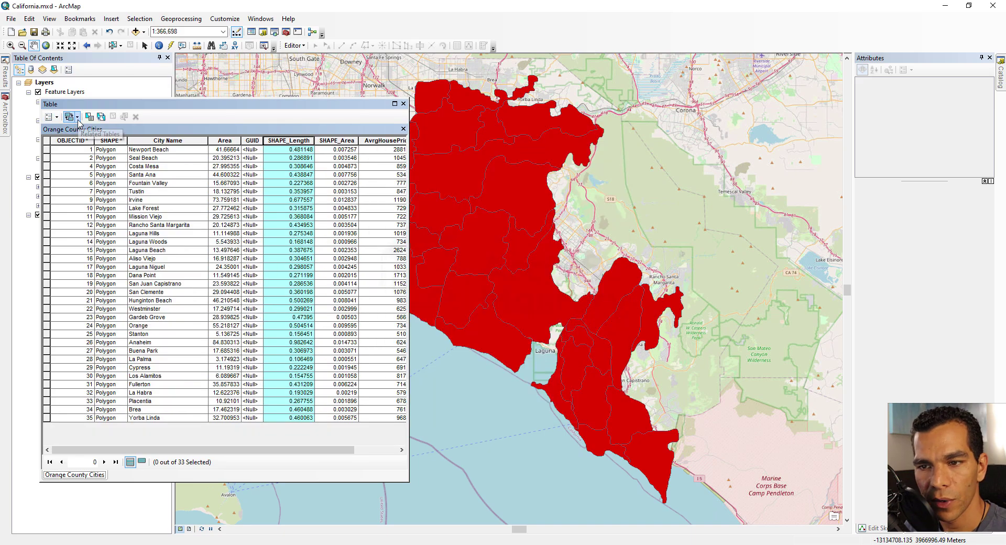
pyautogui.click(77, 116)
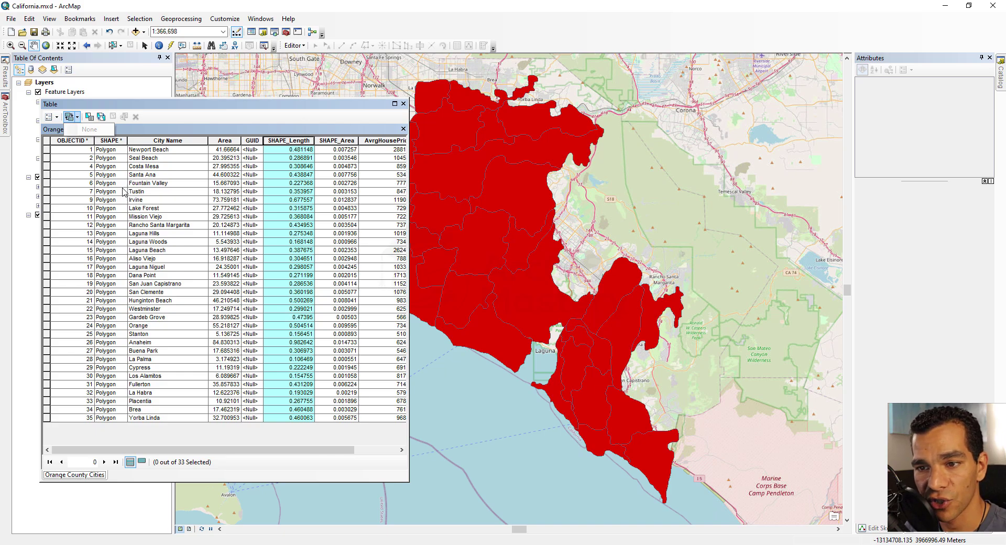
pyautogui.click(94, 122)
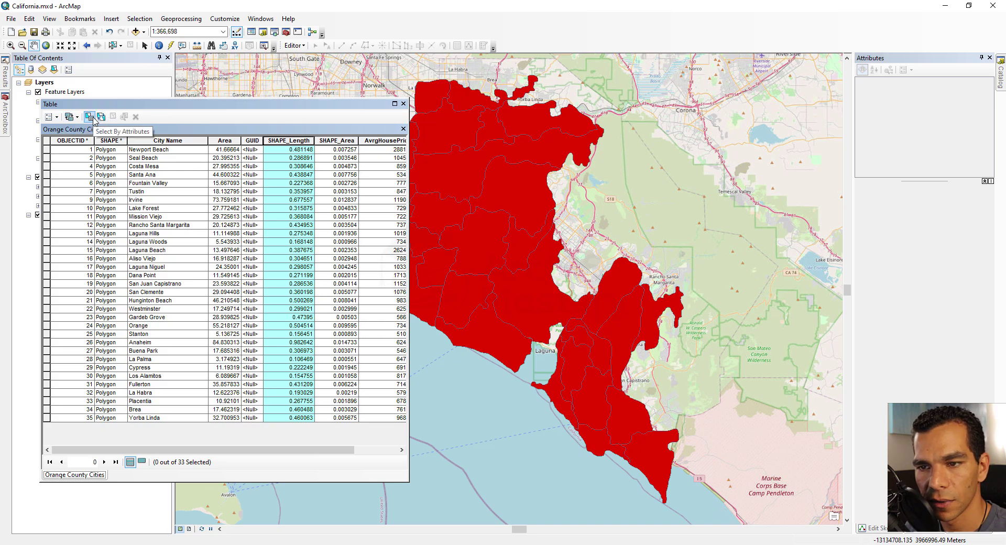
pyautogui.click(95, 122)
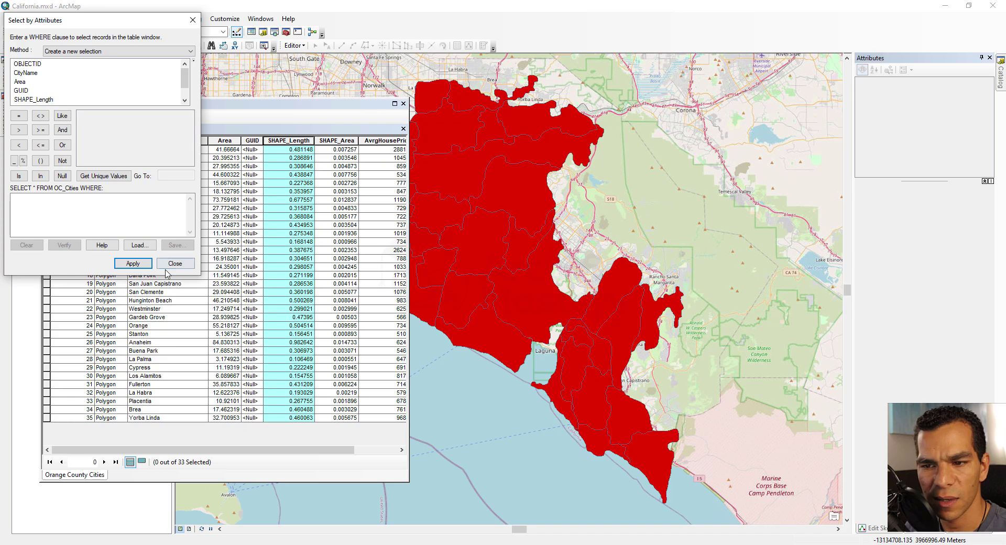
pyautogui.click(171, 263)
# - Switch the selection to all 33 records, clear it, then select the Seal Beach record
pyautogui.click(57, 117)
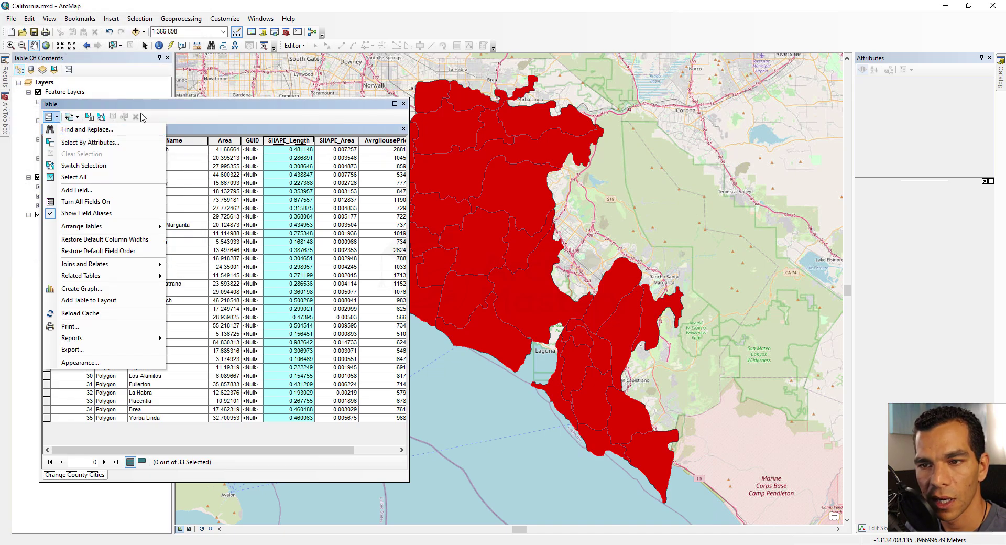
pyautogui.click(181, 113)
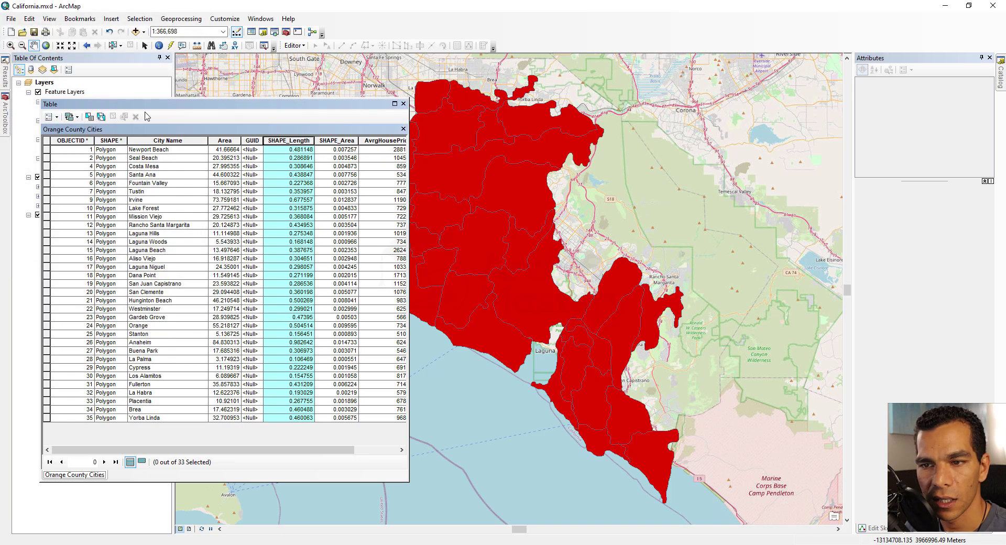
pyautogui.click(101, 118)
pyautogui.click(113, 117)
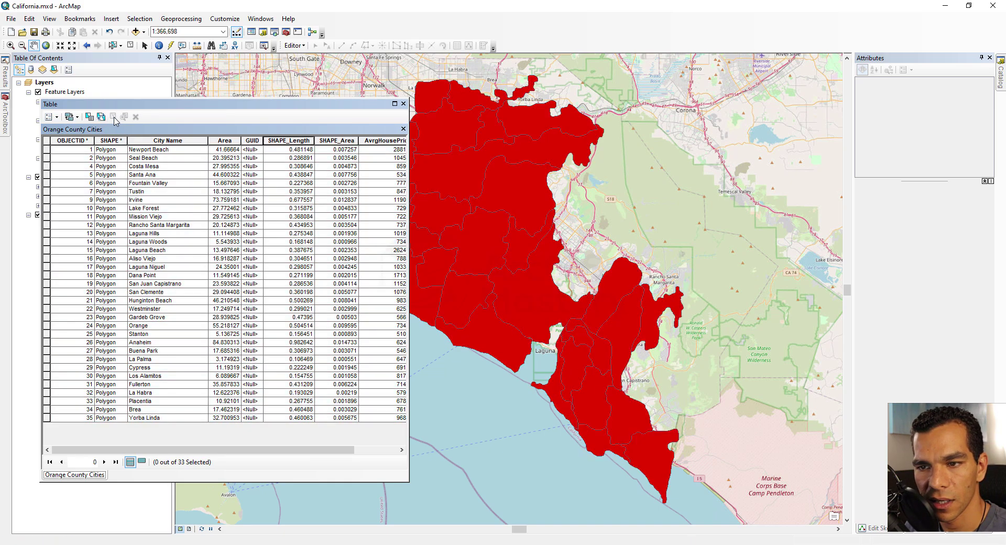
pyautogui.click(46, 158)
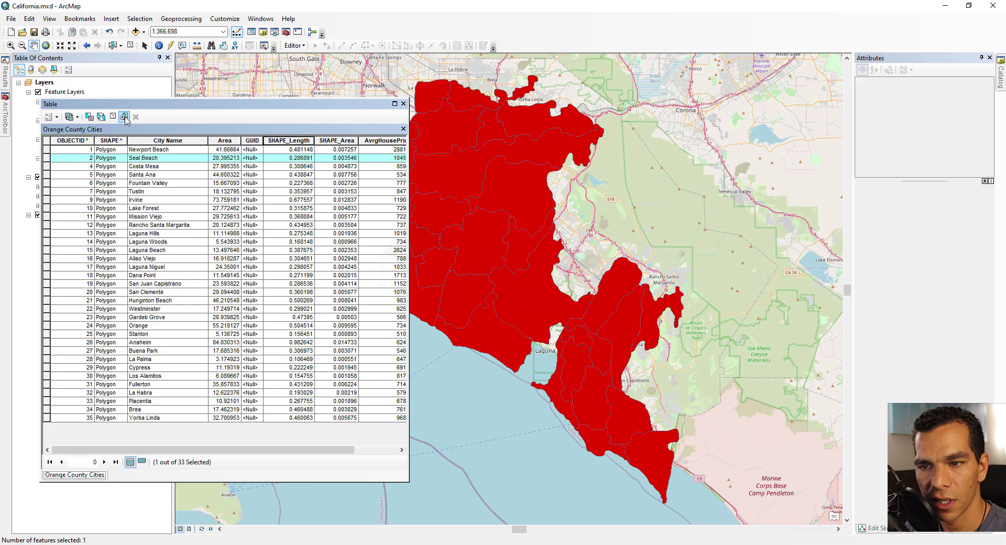
# - Zoom to the chosen city, start editing, and open Newport Beach's Area value 41.66664
pyautogui.doubleClick(47, 158)
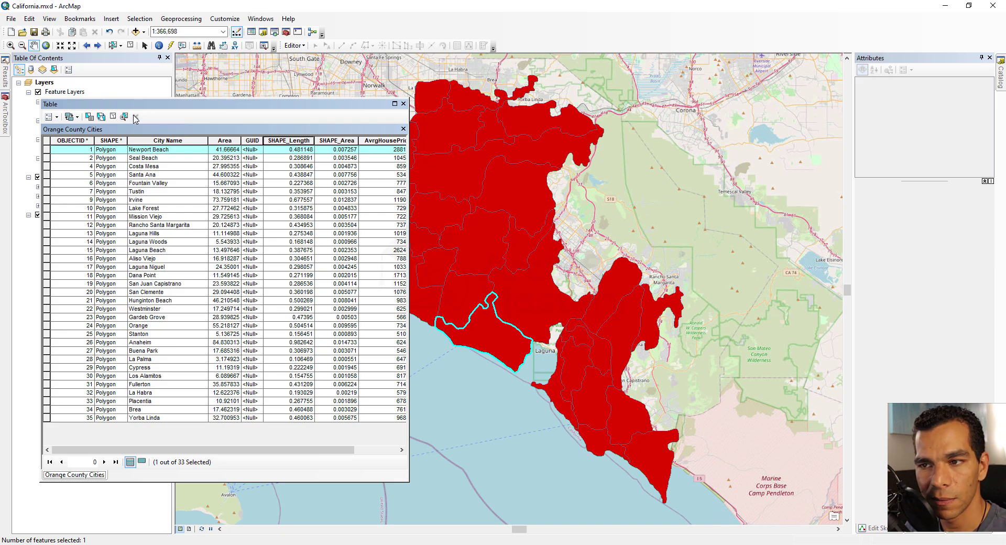
pyautogui.click(299, 47)
pyautogui.click(303, 56)
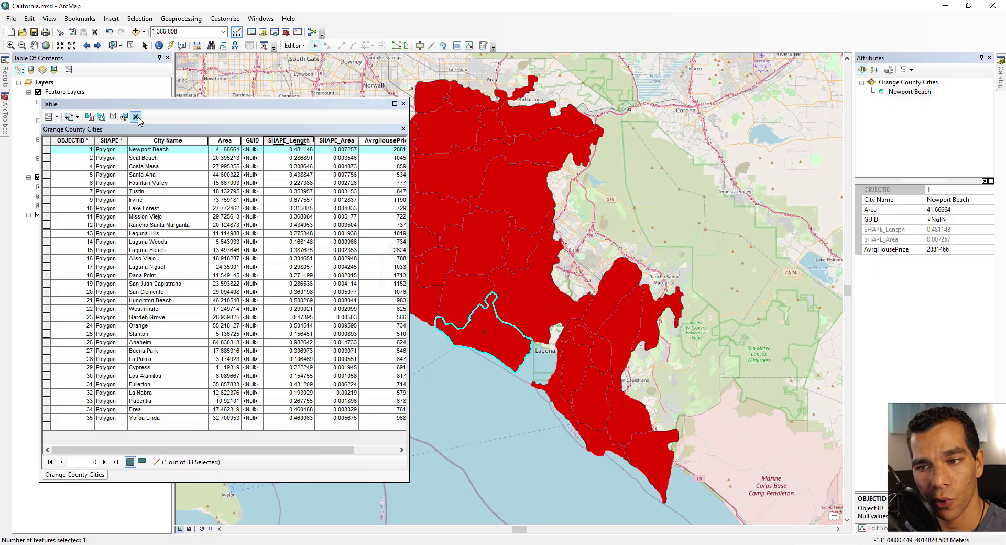
pyautogui.click(234, 152)
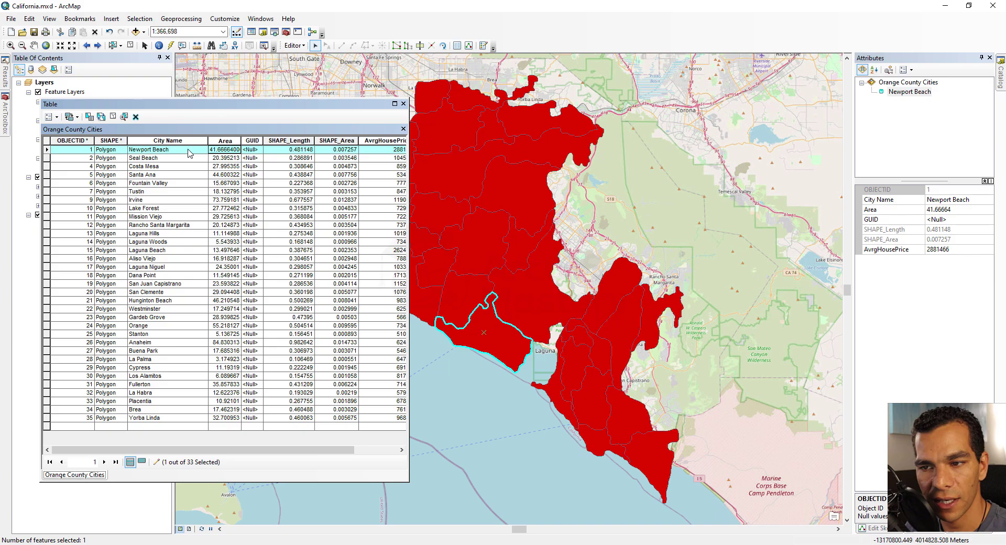
# - Stop editing, select the ten cities Mission Viejo through San Clemente, and list only those records
pyautogui.click(293, 45)
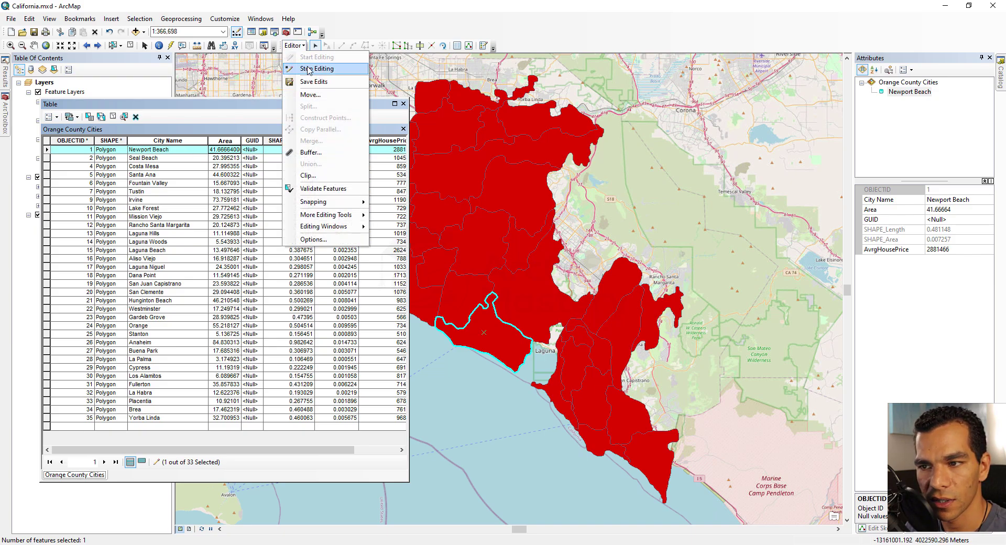
pyautogui.click(307, 70)
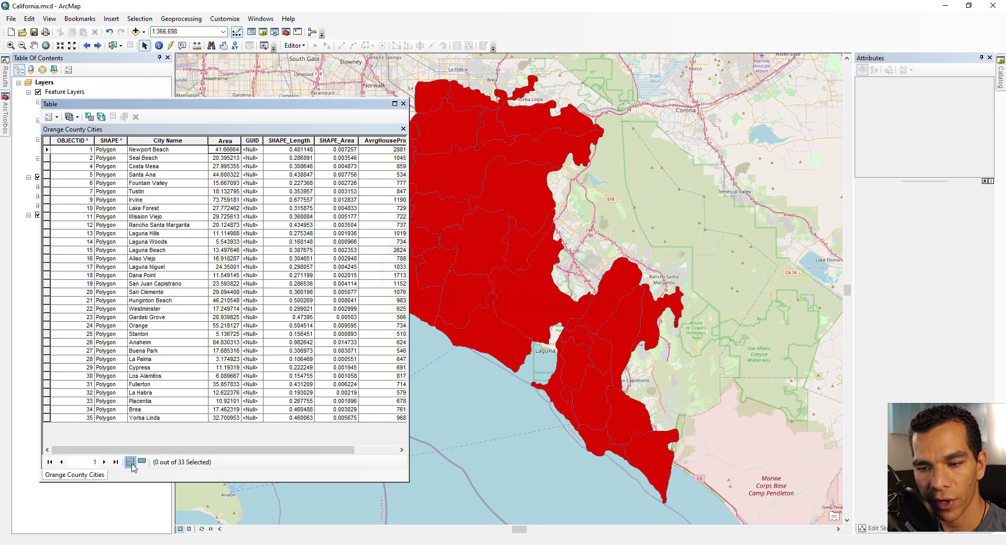
pyautogui.moveTo(48, 238); pyautogui.dragTo(48, 299)
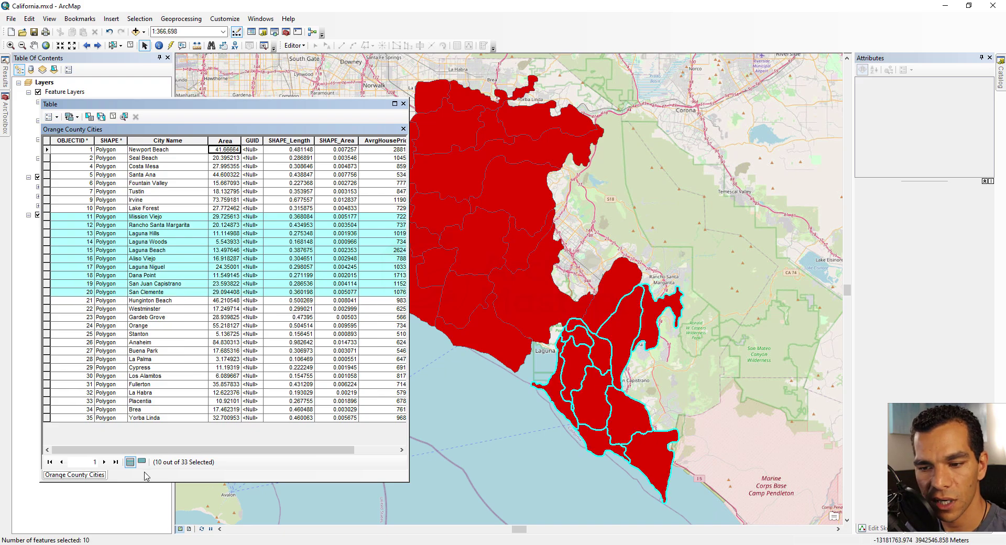
pyautogui.click(143, 462)
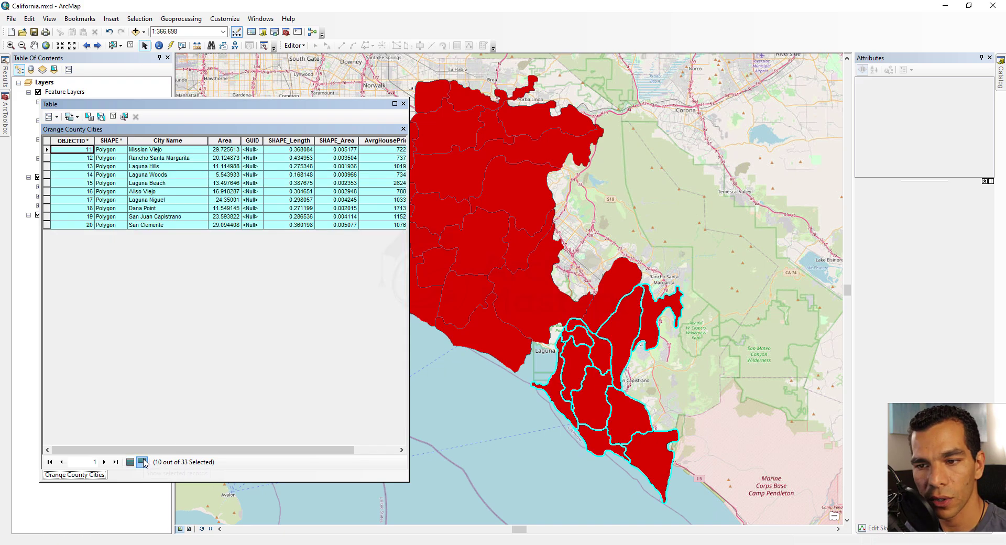